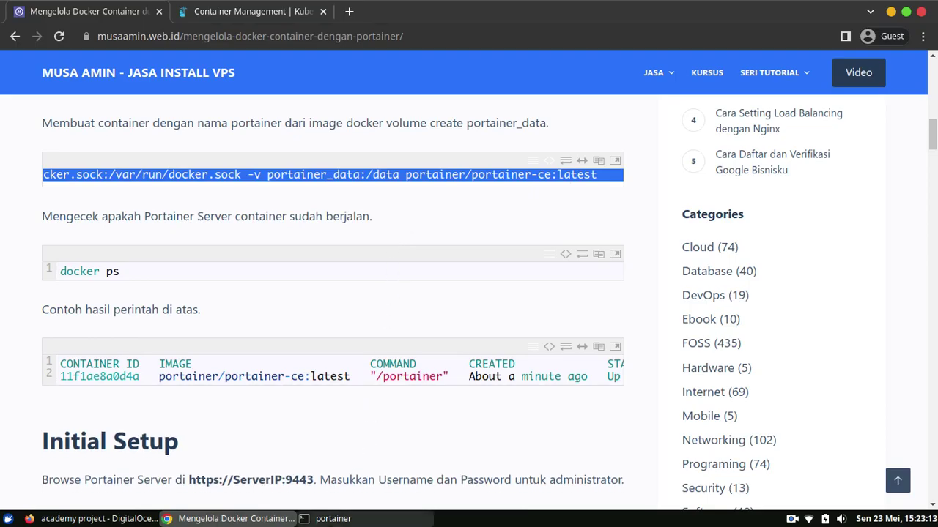
In the portainer terminal, run the copied docker run command for the portainer container, and list running containers with docker ps
{"action": "left_click", "coordinate": [333, 519]}
{"action": "right_click", "coordinate": [375, 201]}
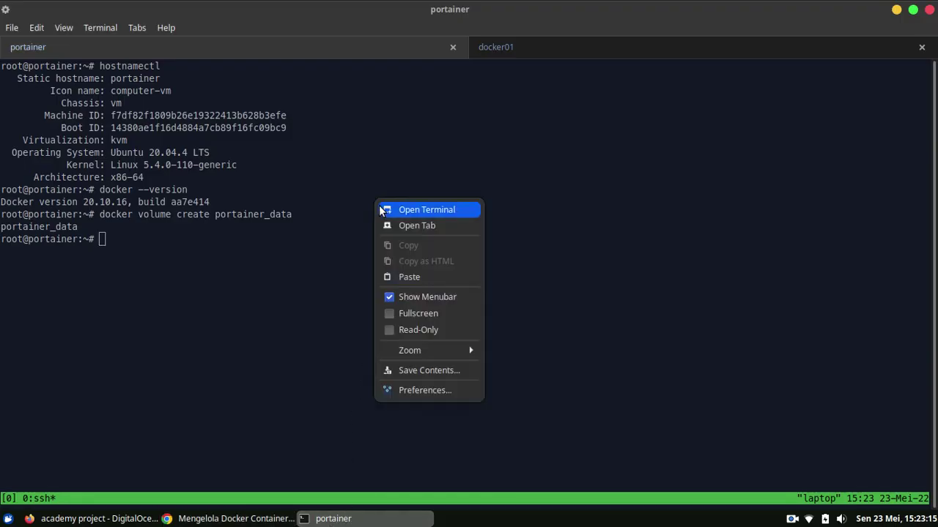
{"action": "left_click", "coordinate": [406, 277]}
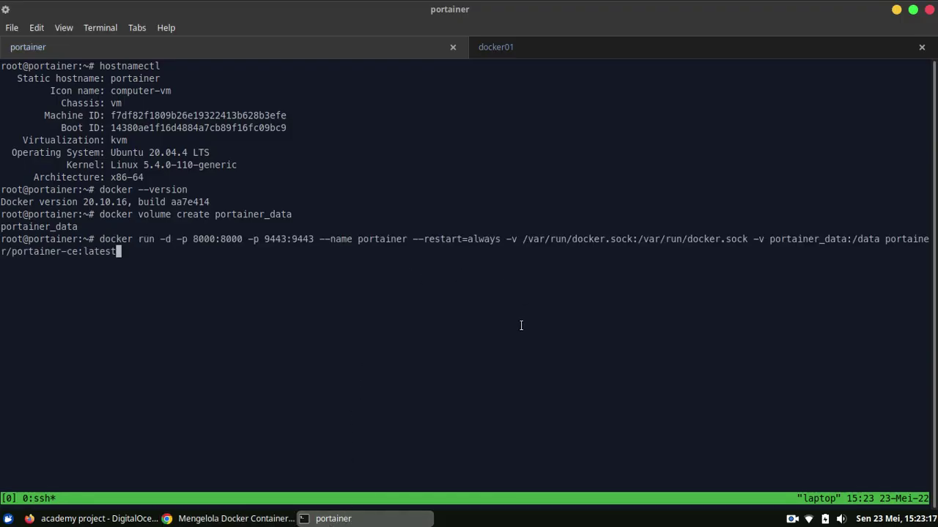
{"action": "key", "text": "Return"}
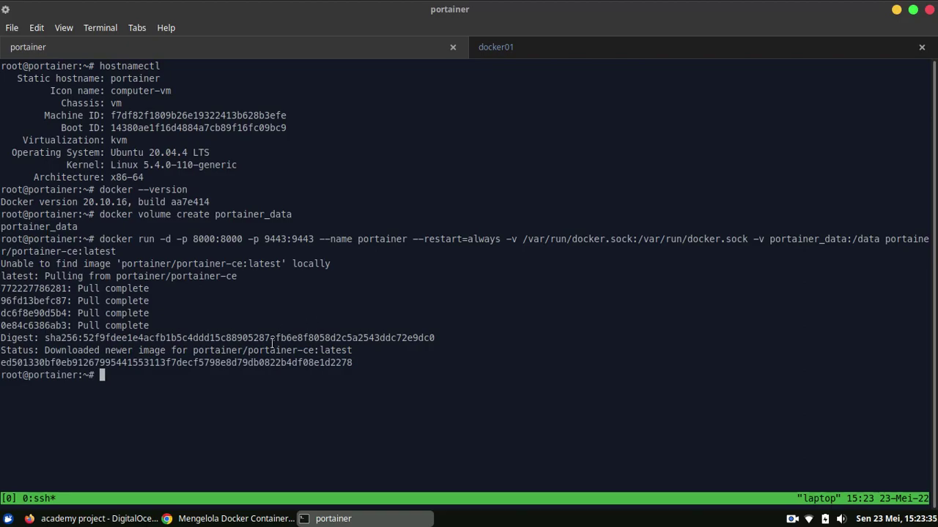
{"action": "type", "text": "docker ps"}
{"action": "key", "text": "Return"}
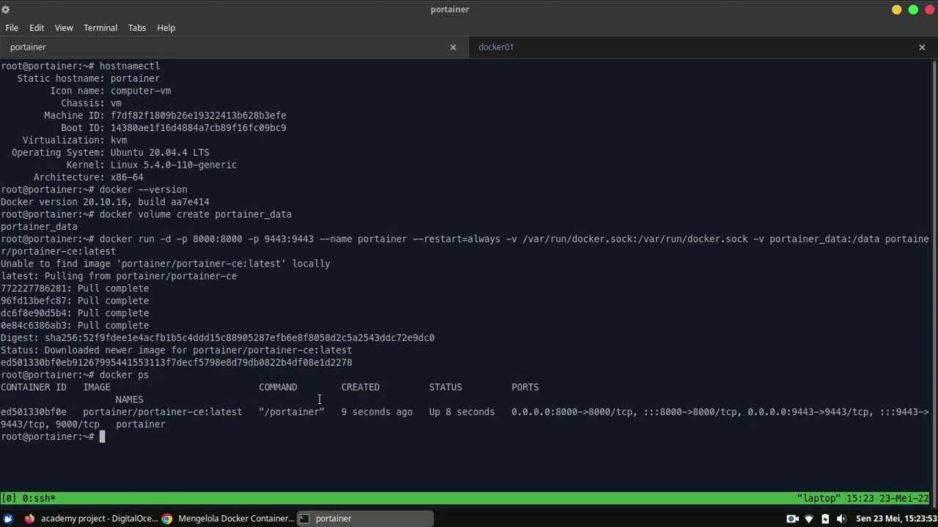
Consult the guide's Initial Setup section in Chrome, and copy the portainer droplet's IP address from DigitalOcean in Firefox
{"action": "left_click", "coordinate": [234, 519]}
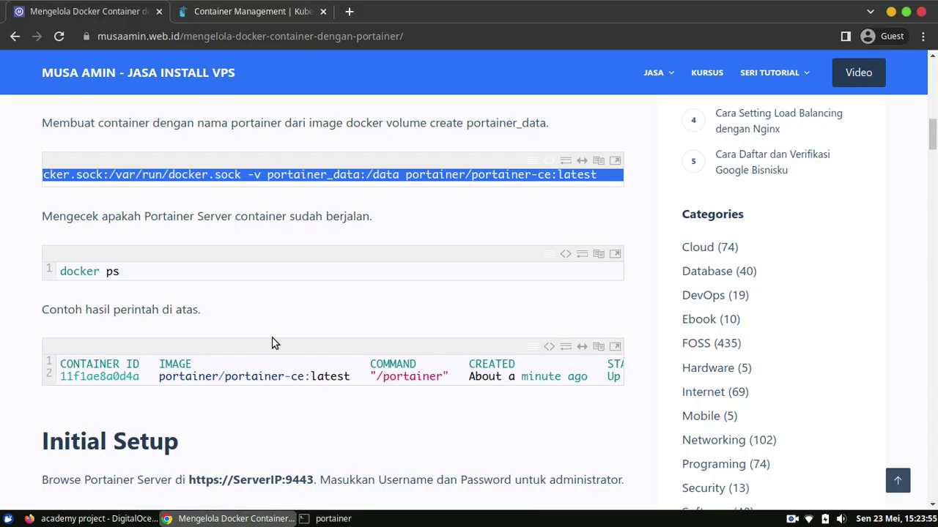
{"action": "scroll", "coordinate": [308, 306], "scroll_direction": "down", "scroll_amount": 4}
{"action": "scroll", "coordinate": [327, 302], "scroll_direction": "down", "scroll_amount": 3}
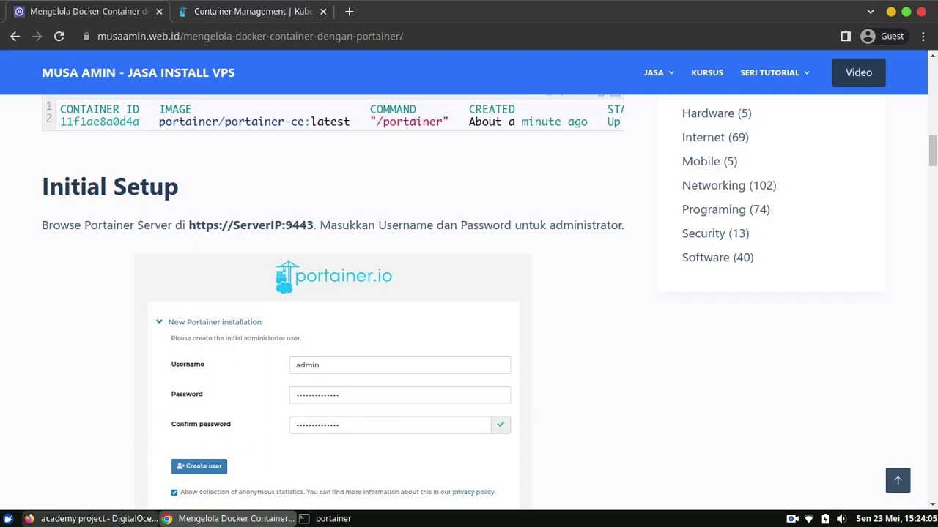
{"action": "left_click", "coordinate": [132, 513]}
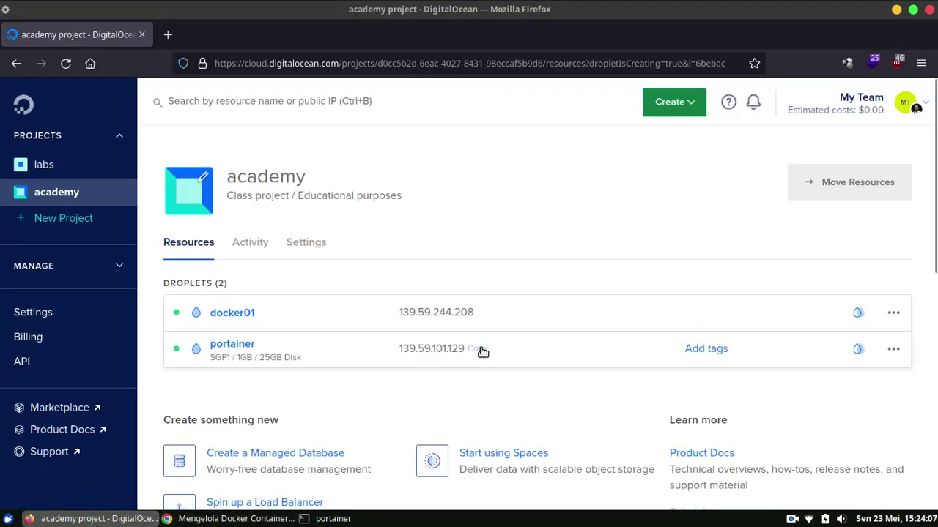
{"action": "left_click", "coordinate": [480, 350]}
{"action": "left_click", "coordinate": [234, 518]}
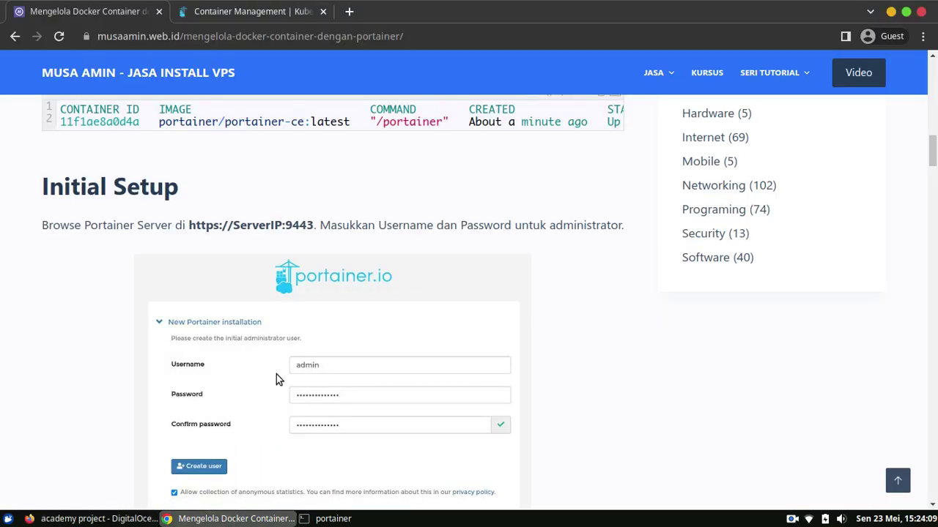
{"action": "key", "text": "ctrl+t"}
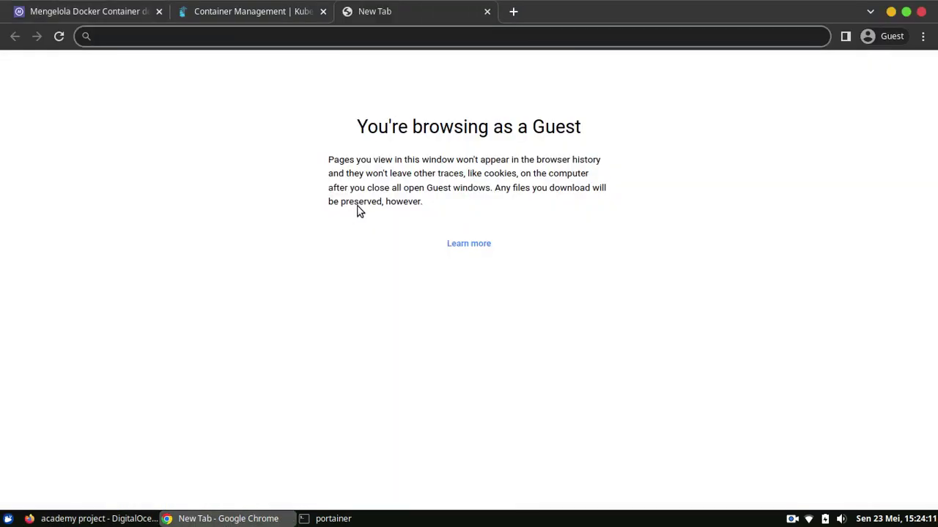
{"action": "type", "text": "https://"}
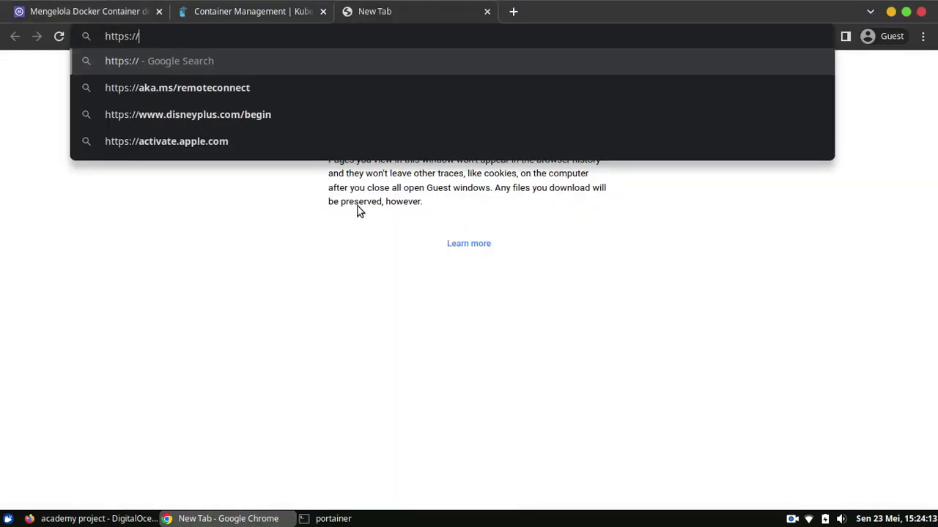
{"action": "key", "text": "ctrl+v"}
{"action": "type", "text": ":"}
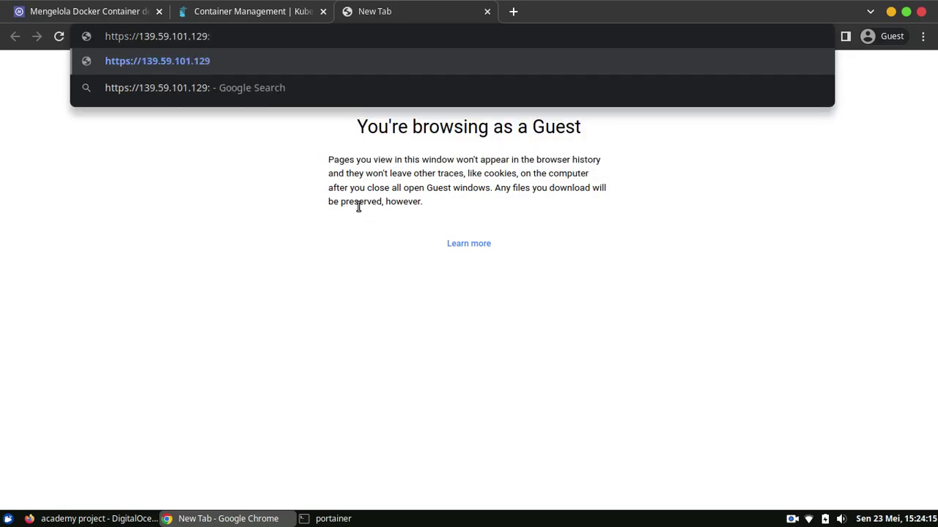
{"action": "type", "text": "9"}
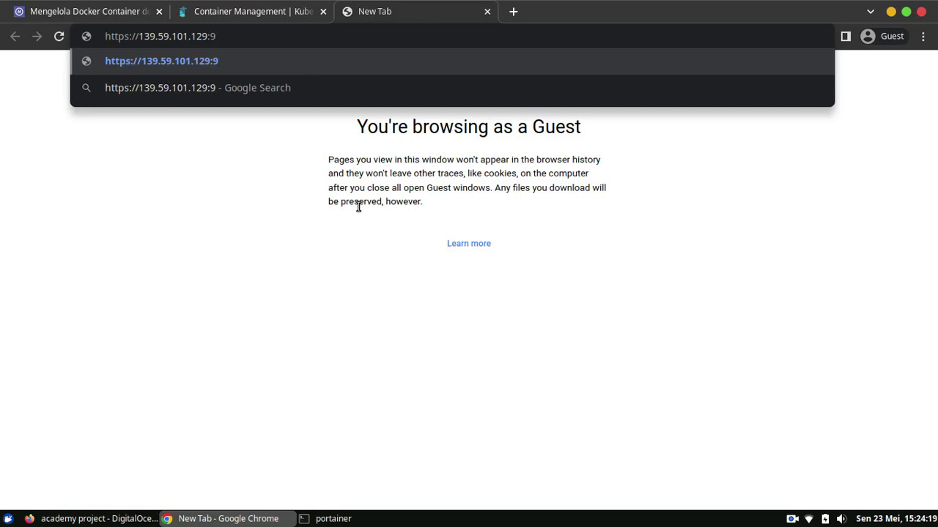
{"action": "type", "text": "443"}
{"action": "key", "text": "Return"}
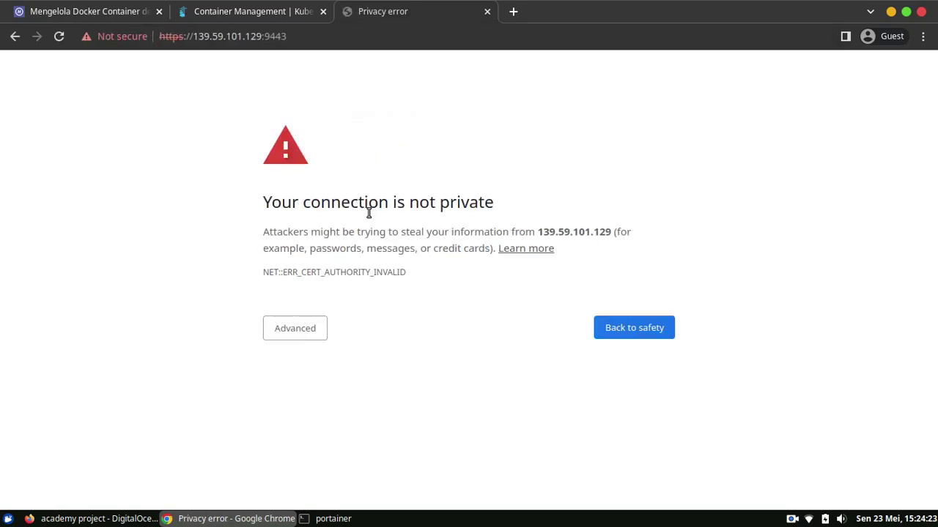
{"action": "left_click", "coordinate": [322, 328]}
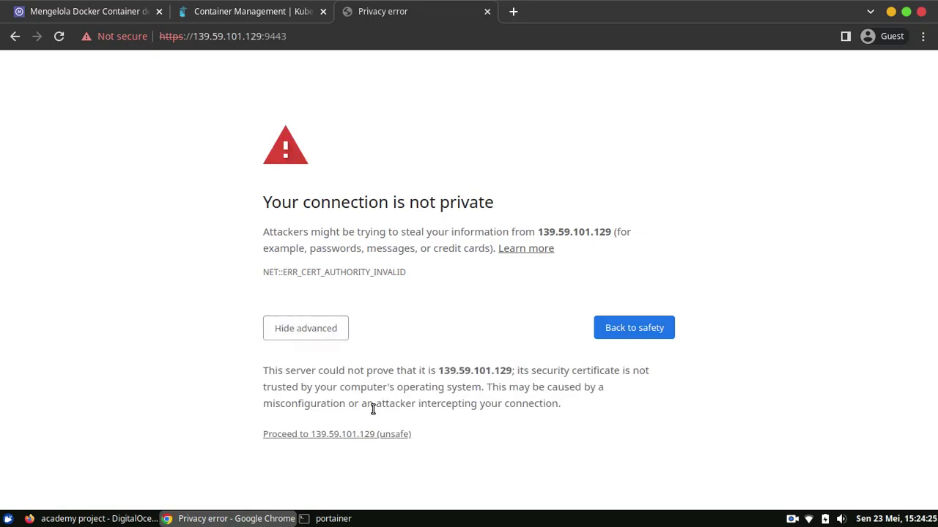
{"action": "left_click", "coordinate": [322, 436]}
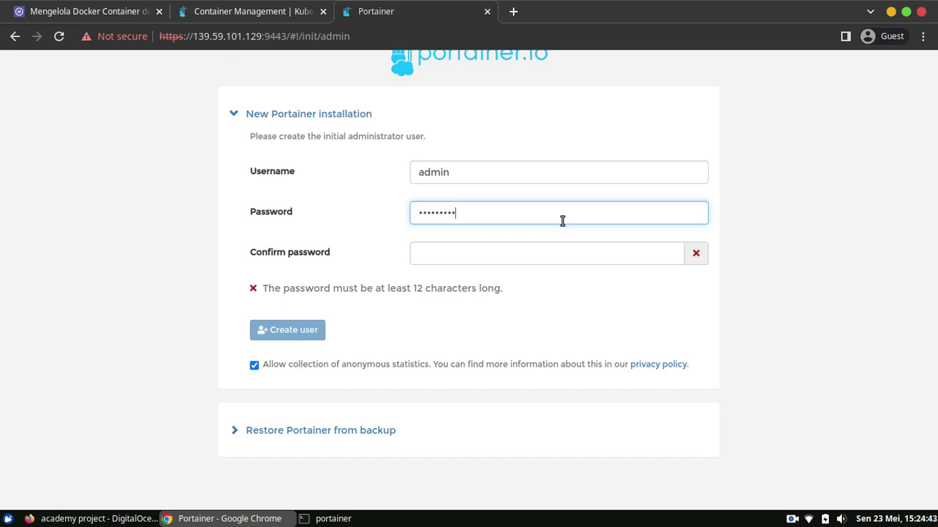
Enter and confirm the password for the initial administrator user admin, and create the user
{"action": "type", "text": "•••"}
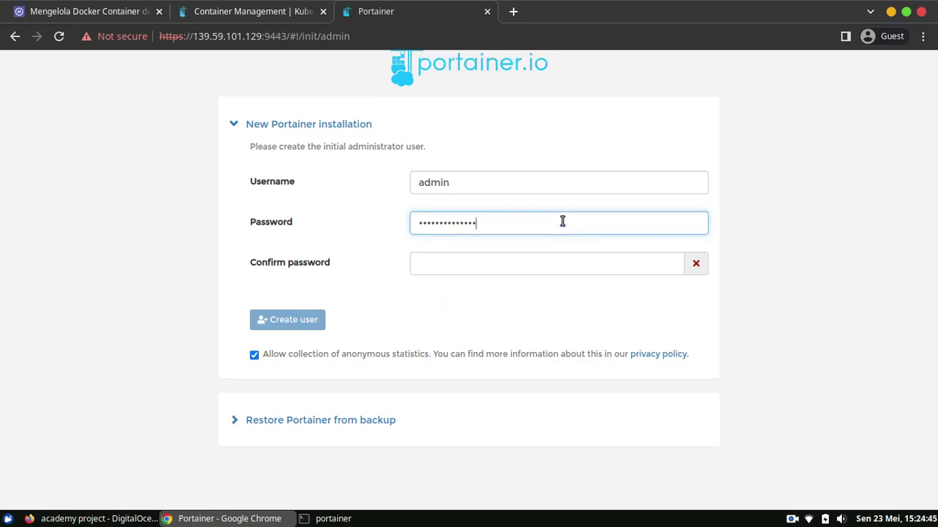
{"action": "key", "text": "Tab"}
{"action": "type", "text": "•••••••"}
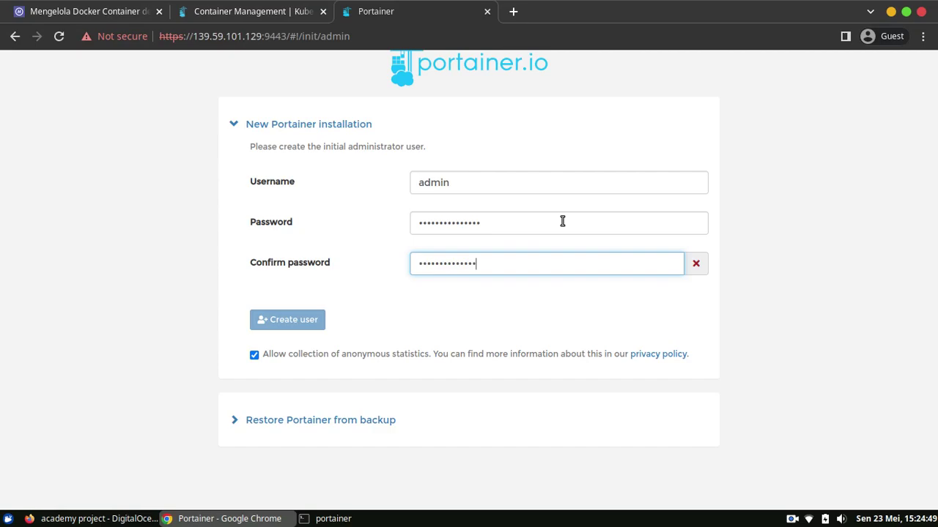
{"action": "type", "text": "•"}
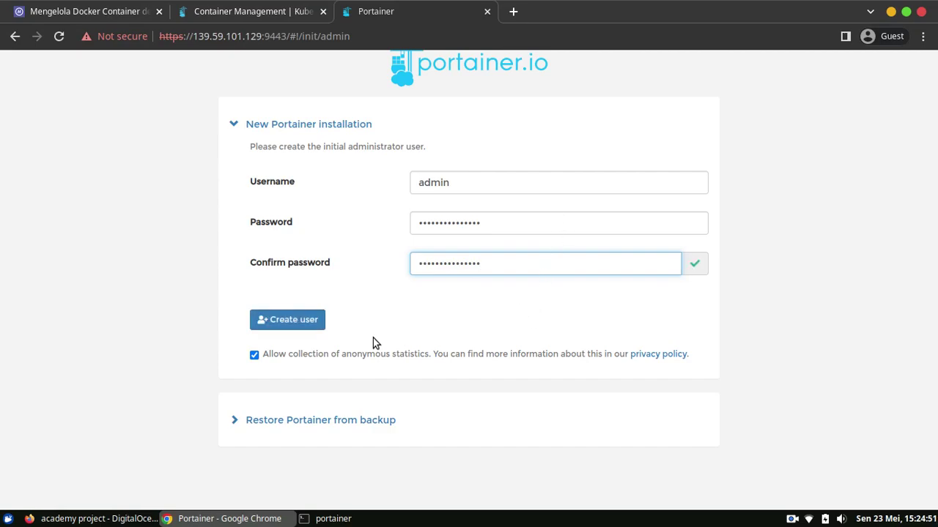
{"action": "left_click", "coordinate": [315, 328]}
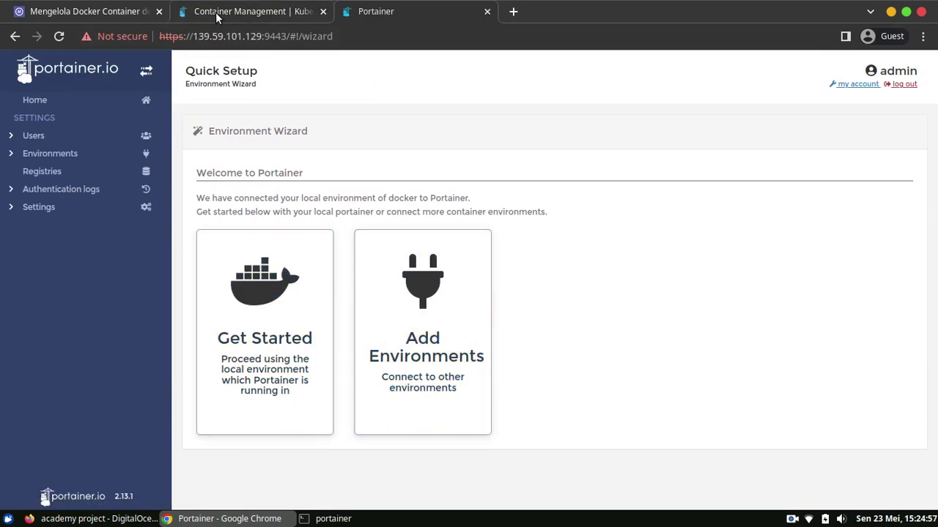
Review the guide's Initial Setup instructions and its commands for restarting the Portainer container after a first-access timeout
{"action": "left_click", "coordinate": [109, 9]}
{"action": "scroll", "coordinate": [52, 340], "scroll_direction": "down", "scroll_amount": 5}
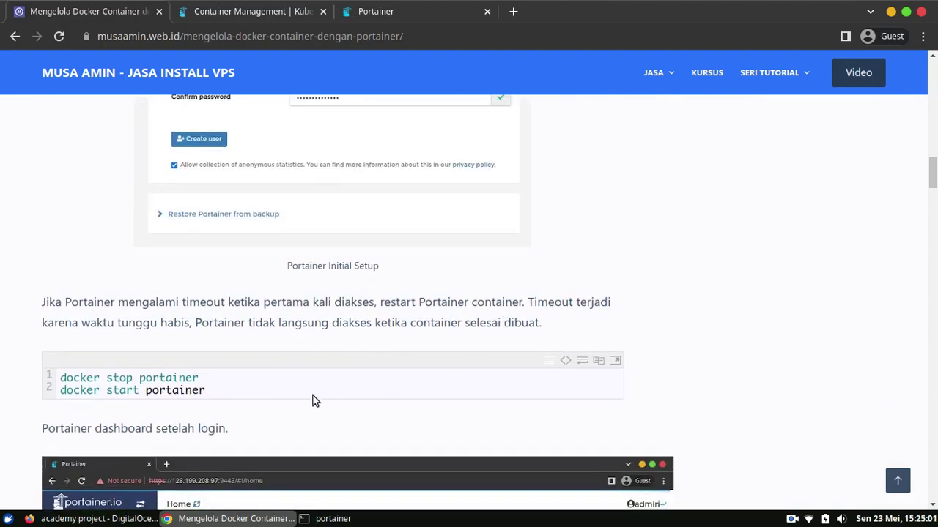
{"action": "scroll", "coordinate": [347, 340], "scroll_direction": "up", "scroll_amount": 2}
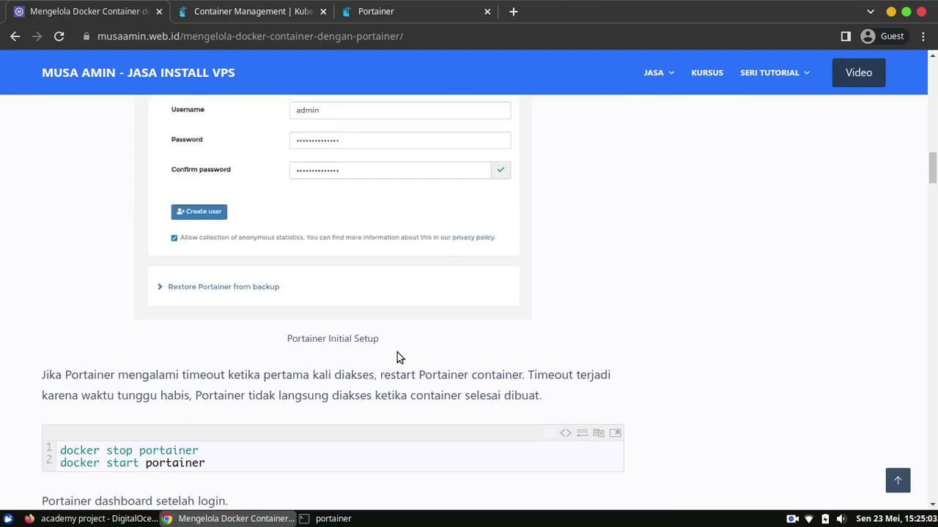
{"action": "scroll", "coordinate": [203, 244], "scroll_direction": "up", "scroll_amount": 2}
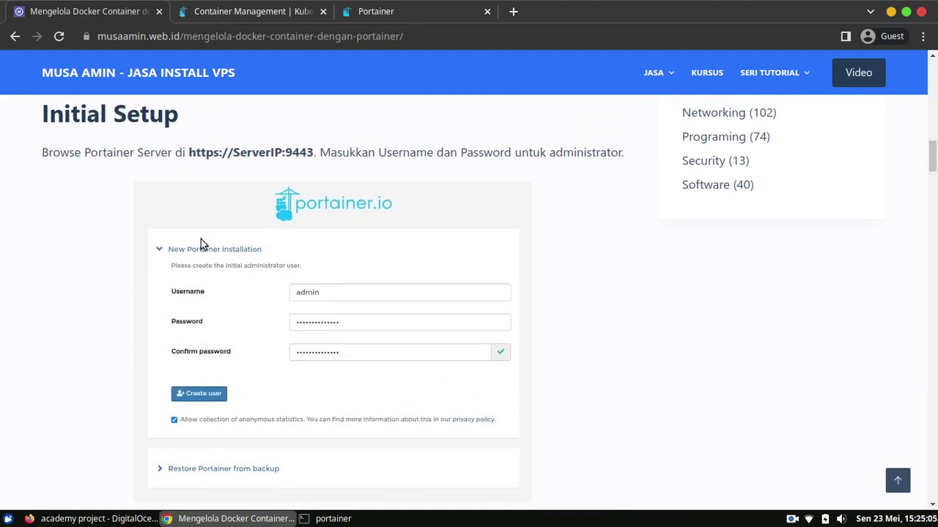
{"action": "scroll", "coordinate": [414, 273], "scroll_direction": "down", "scroll_amount": 2}
{"action": "scroll", "coordinate": [414, 272], "scroll_direction": "down", "scroll_amount": 1}
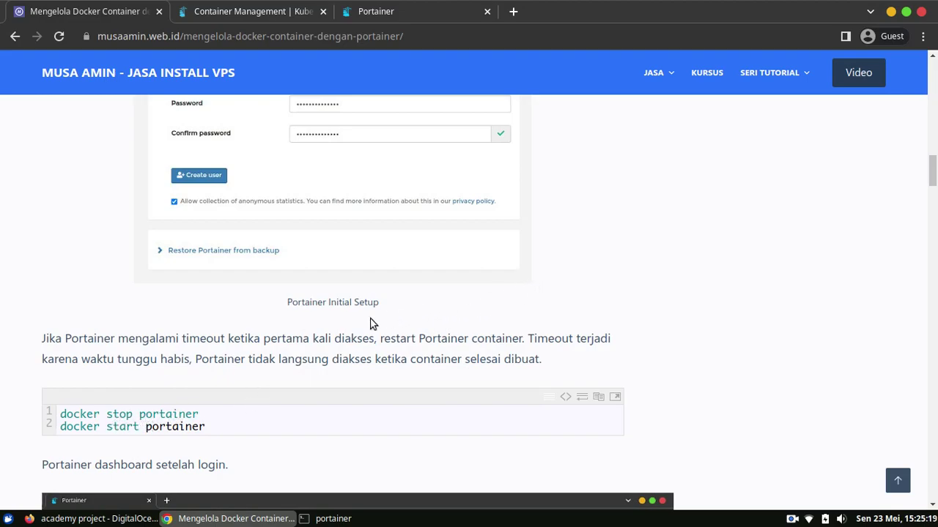
{"action": "scroll", "coordinate": [276, 356], "scroll_direction": "down", "scroll_amount": 2}
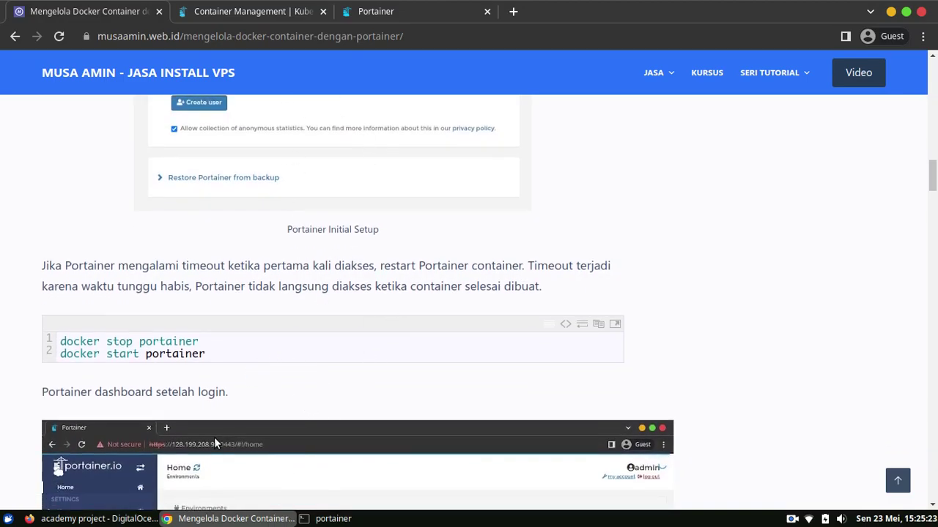
Look through Portainer's Users, Environments, Registries, Authentication logs and Settings pages
{"action": "left_click", "coordinate": [387, 11]}
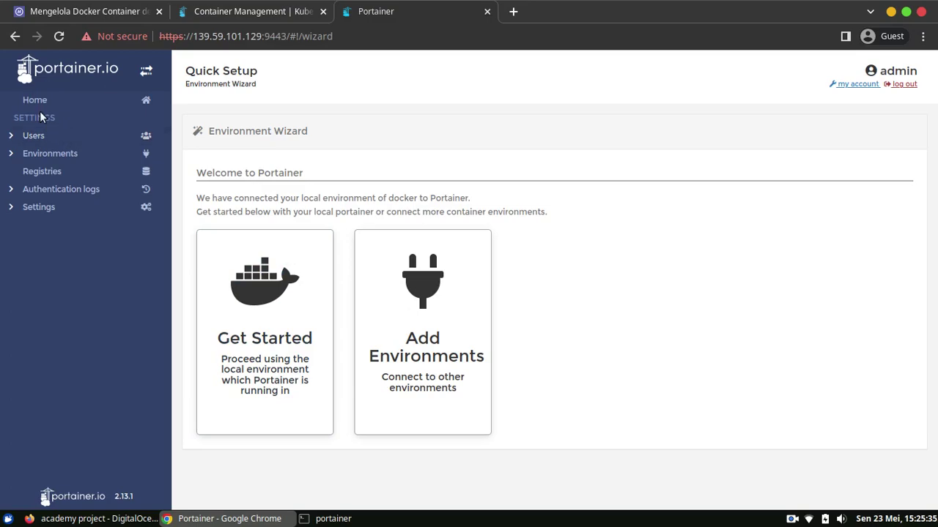
{"action": "left_click", "coordinate": [35, 137]}
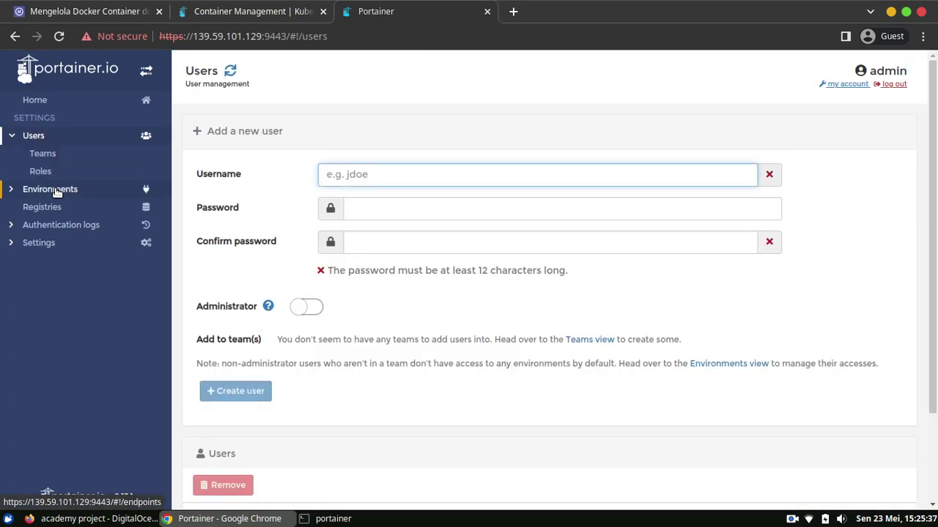
{"action": "left_click", "coordinate": [62, 188]}
{"action": "left_click", "coordinate": [68, 208]}
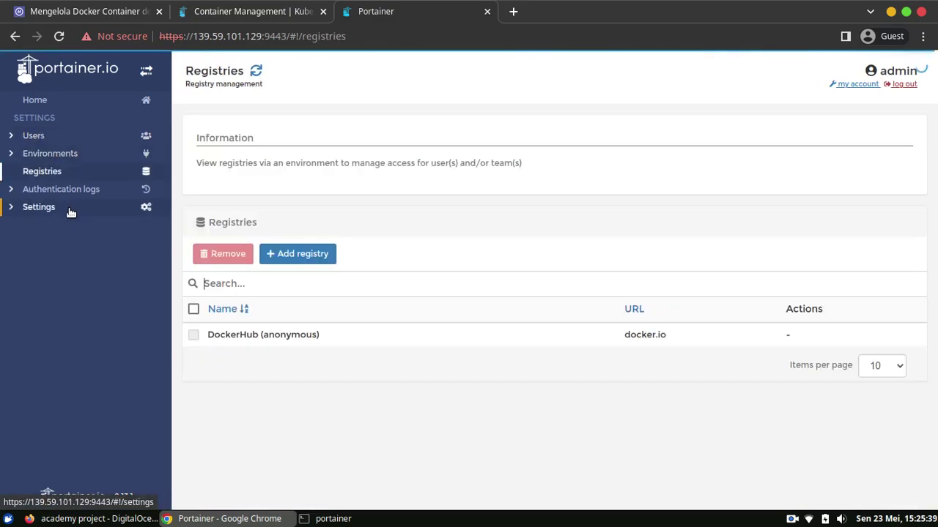
{"action": "left_click", "coordinate": [64, 192]}
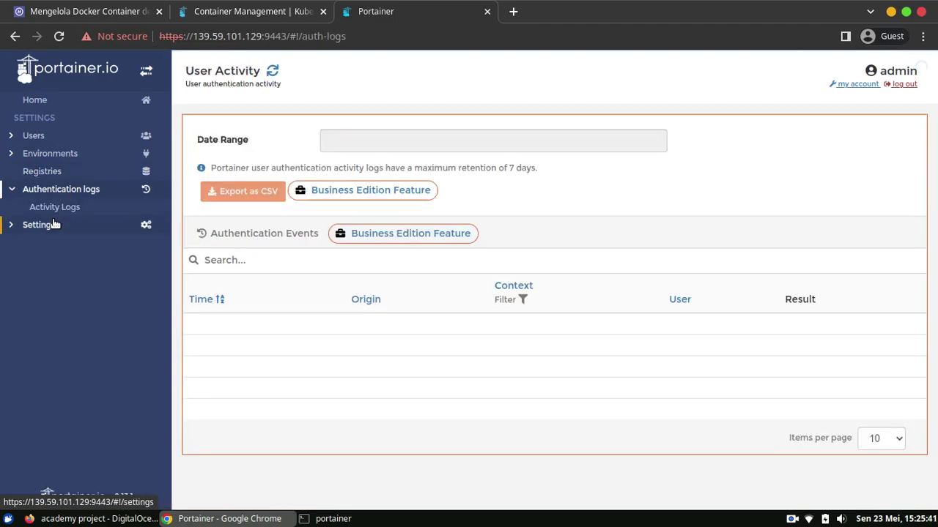
{"action": "left_click", "coordinate": [41, 225]}
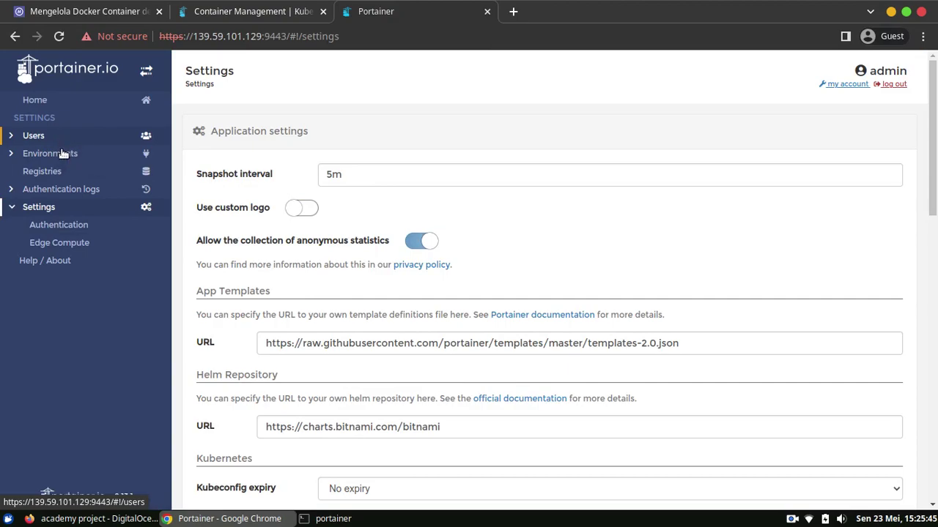
{"action": "left_click", "coordinate": [57, 137]}
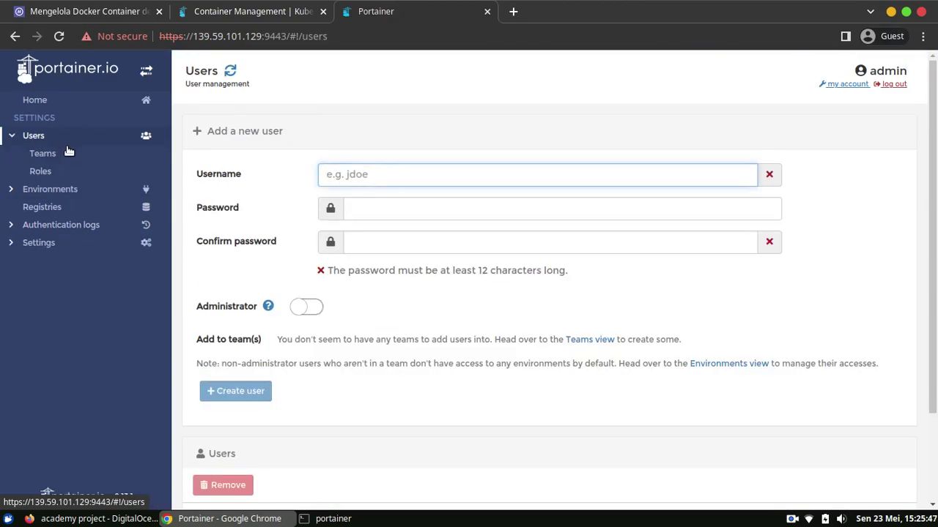
{"action": "left_click", "coordinate": [65, 190]}
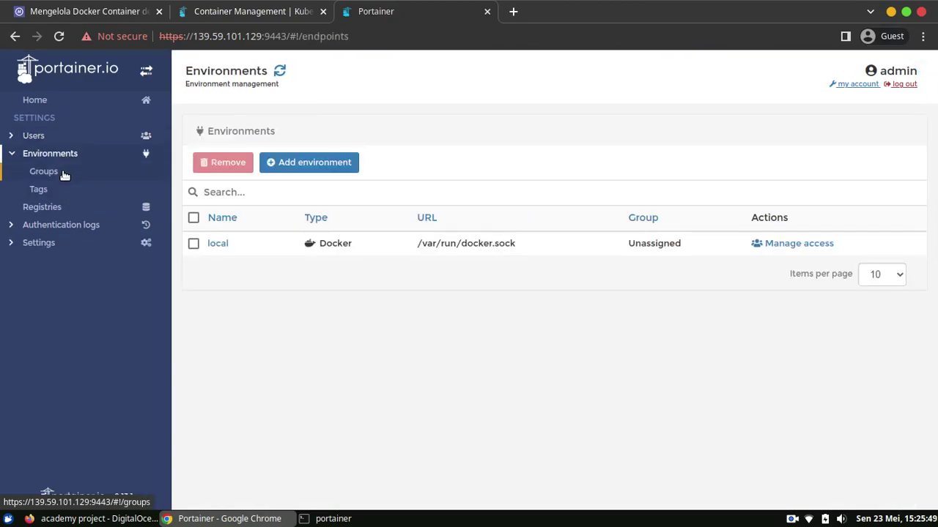
Dismiss the news banner on Portainer's home page, and open the local environment's Host overview
{"action": "left_click", "coordinate": [35, 101]}
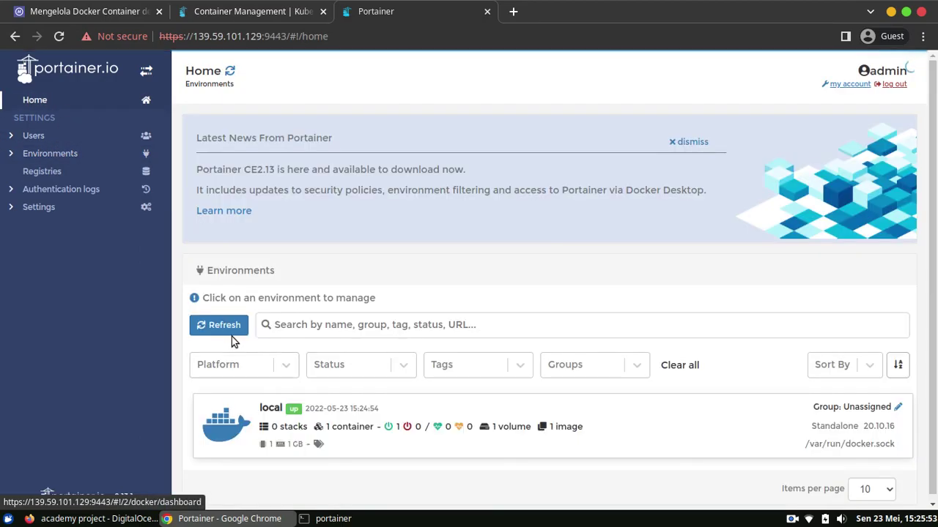
{"action": "left_click", "coordinate": [689, 142]}
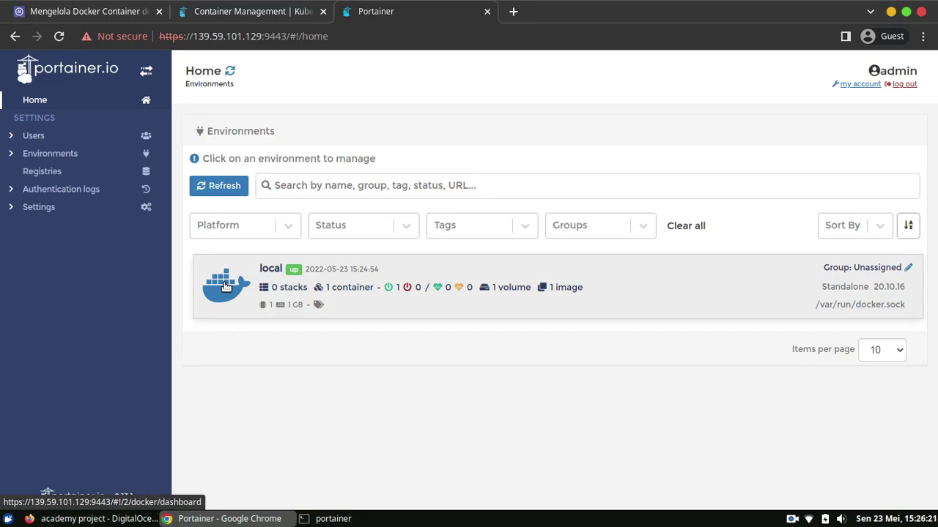
{"action": "left_click", "coordinate": [226, 286]}
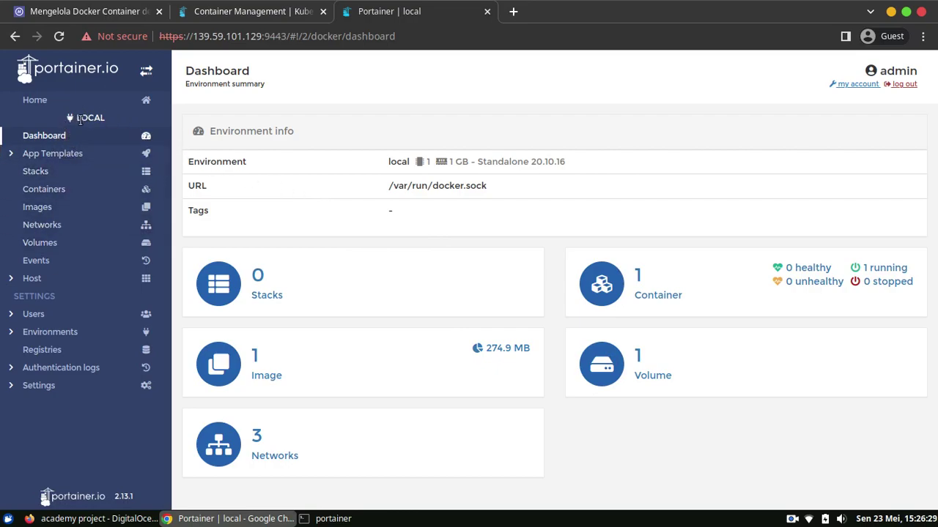
{"action": "left_click", "coordinate": [53, 279]}
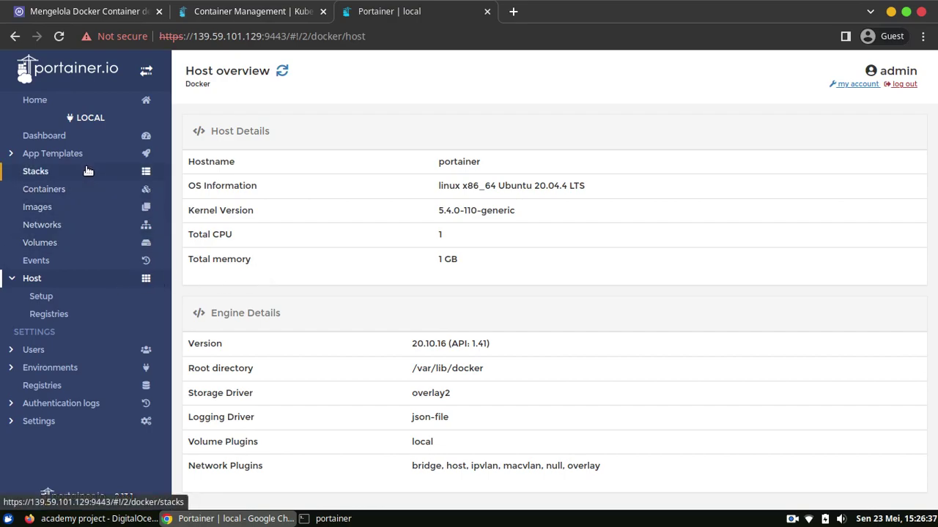
Start a new container in the local environment, name it nginx, and set its DockerHub image to nginx:latest
{"action": "left_click", "coordinate": [59, 192]}
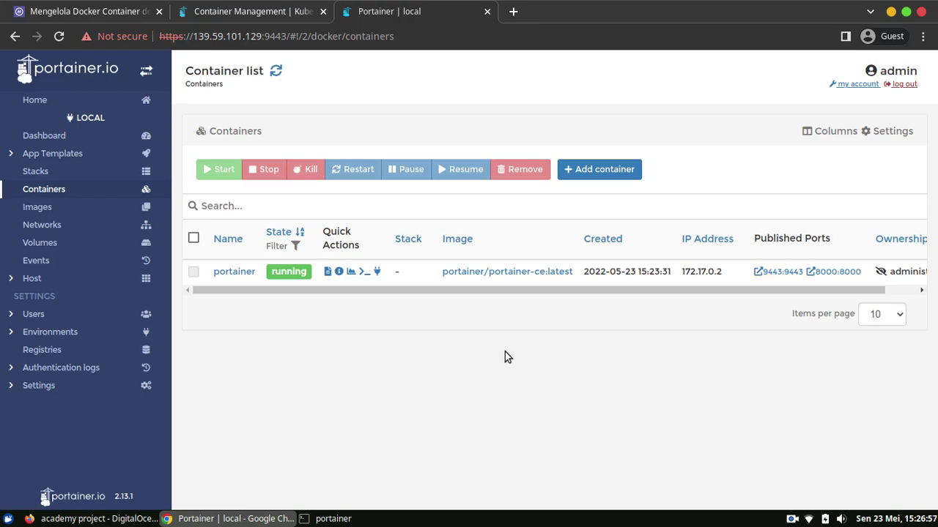
{"action": "left_click", "coordinate": [584, 170]}
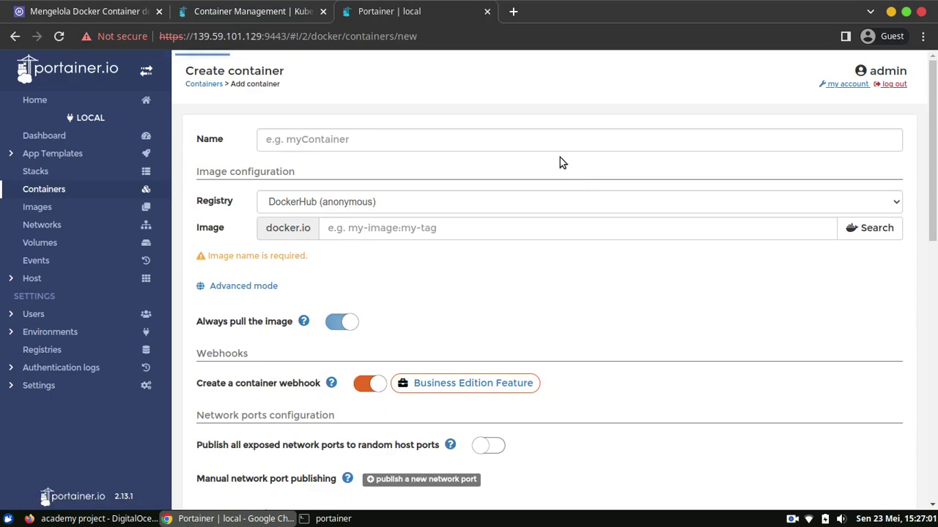
{"action": "left_click", "coordinate": [537, 143]}
{"action": "type", "text": "nginx"}
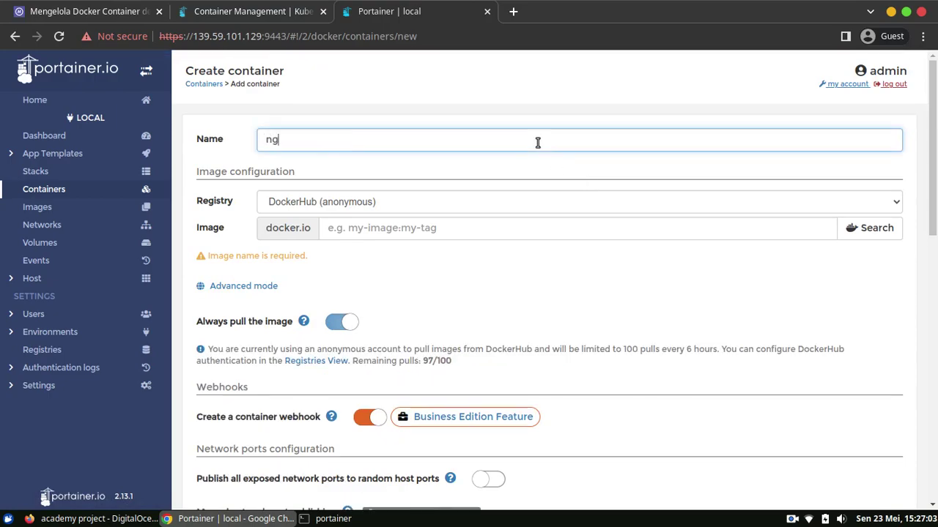
{"action": "left_click", "coordinate": [514, 223]}
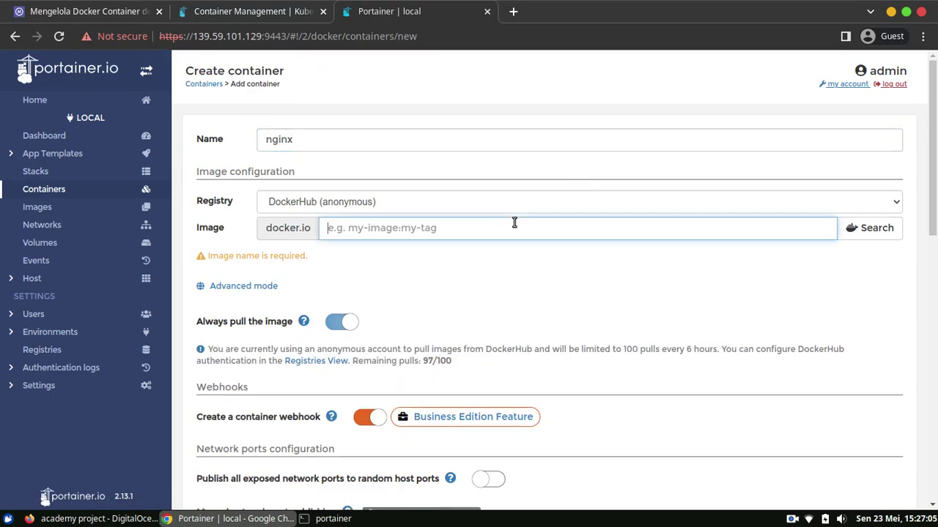
{"action": "type", "text": "ngin"}
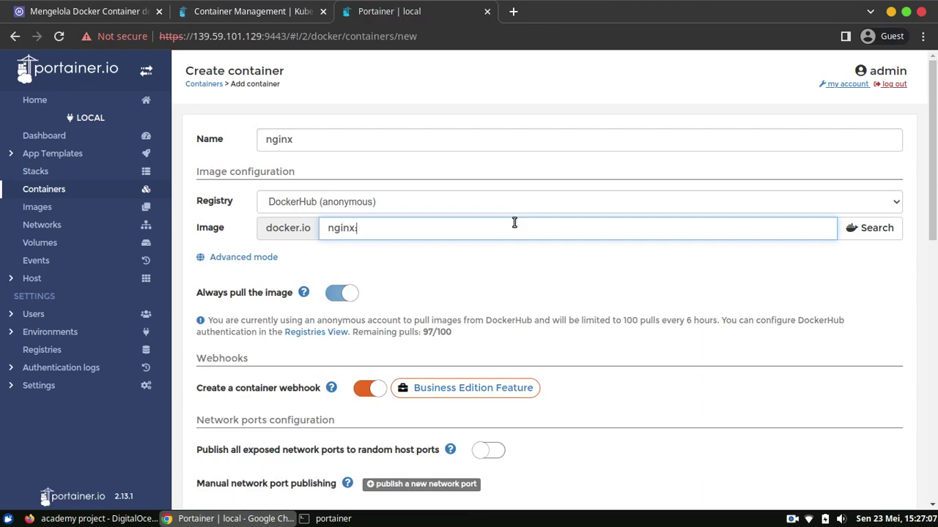
{"action": "type", "text": "x:latest"}
{"action": "left_click", "coordinate": [507, 267]}
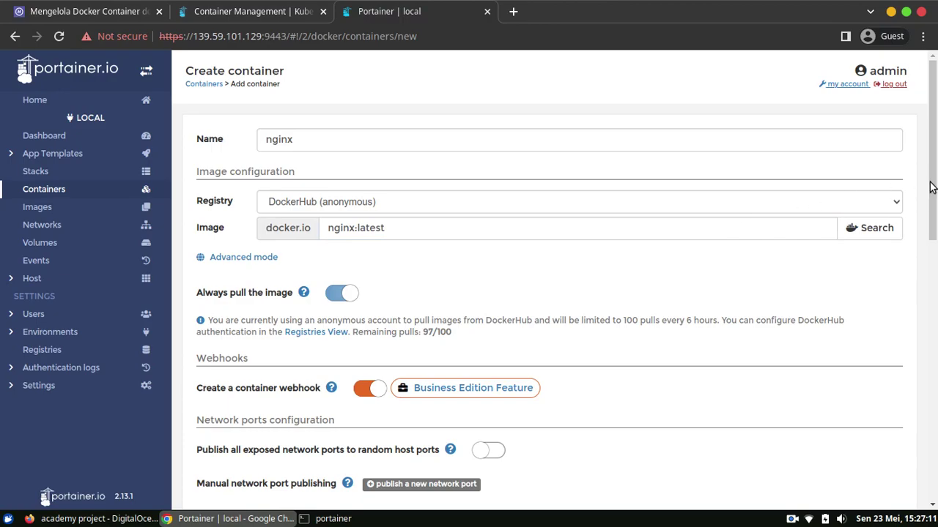
Publish host port 8090 to container port 80 over TCP for the nginx container, and deploy it
{"action": "left_click_drag", "start_coordinate": [935, 151], "coordinate": [936, 284]}
{"action": "scroll", "coordinate": [557, 197], "scroll_direction": "up", "scroll_amount": 1}
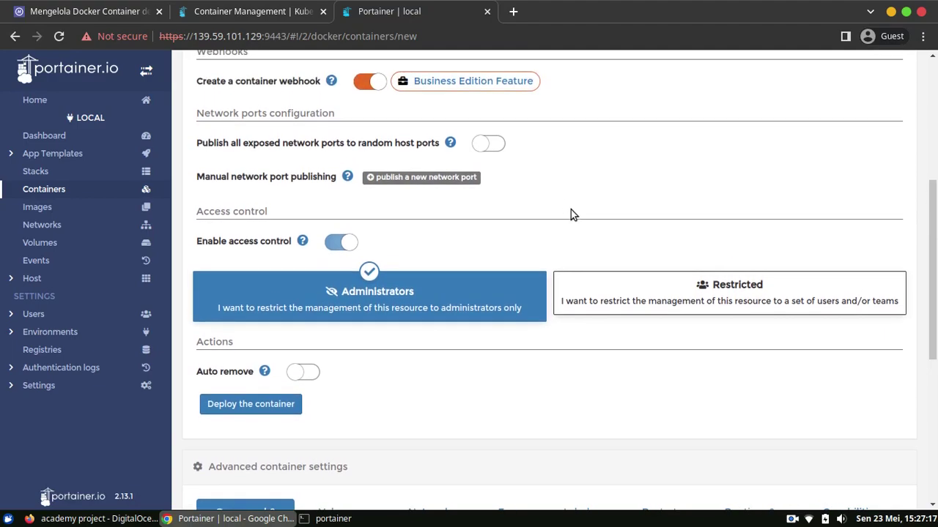
{"action": "scroll", "coordinate": [573, 203], "scroll_direction": "up", "scroll_amount": 2}
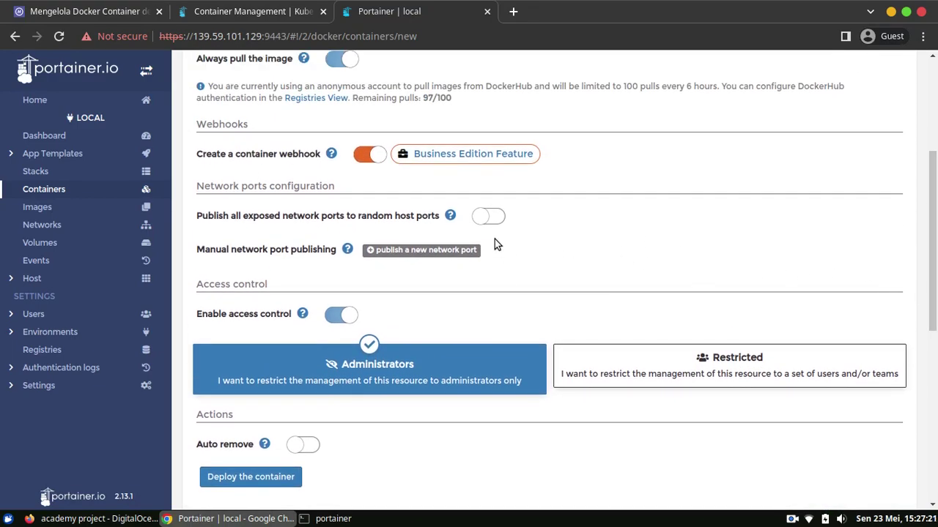
{"action": "left_click", "coordinate": [497, 220]}
{"action": "left_click", "coordinate": [489, 222]}
{"action": "left_click", "coordinate": [395, 253]}
{"action": "left_click", "coordinate": [386, 277]}
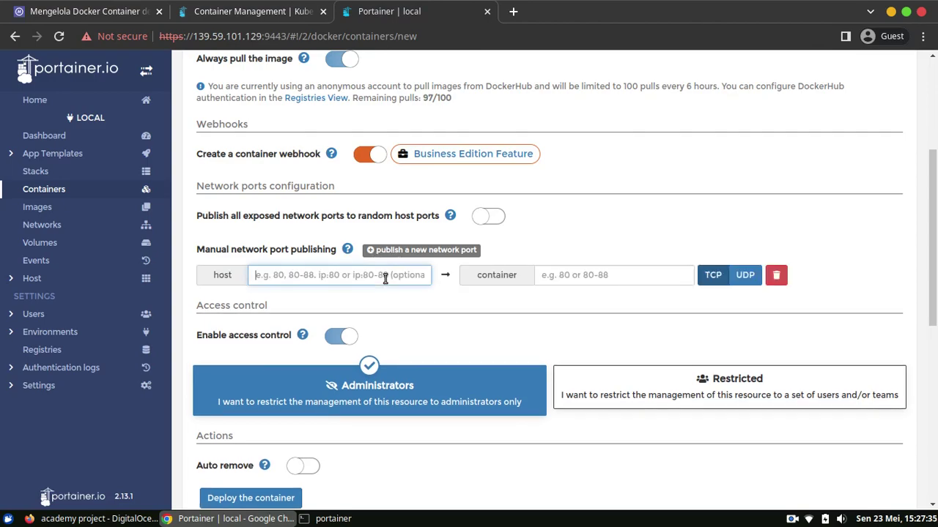
{"action": "type", "text": "8090"}
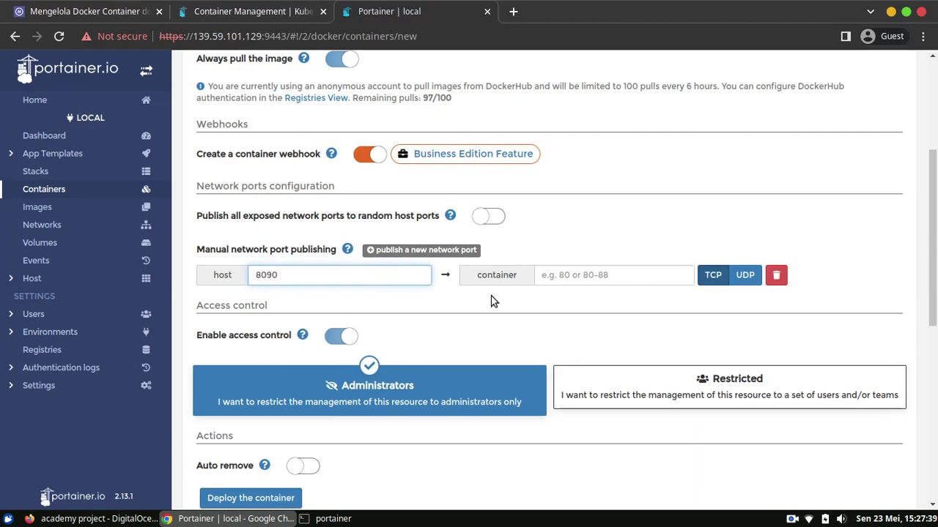
{"action": "left_click", "coordinate": [584, 276]}
{"action": "type", "text": "80"}
{"action": "left_click", "coordinate": [576, 303]}
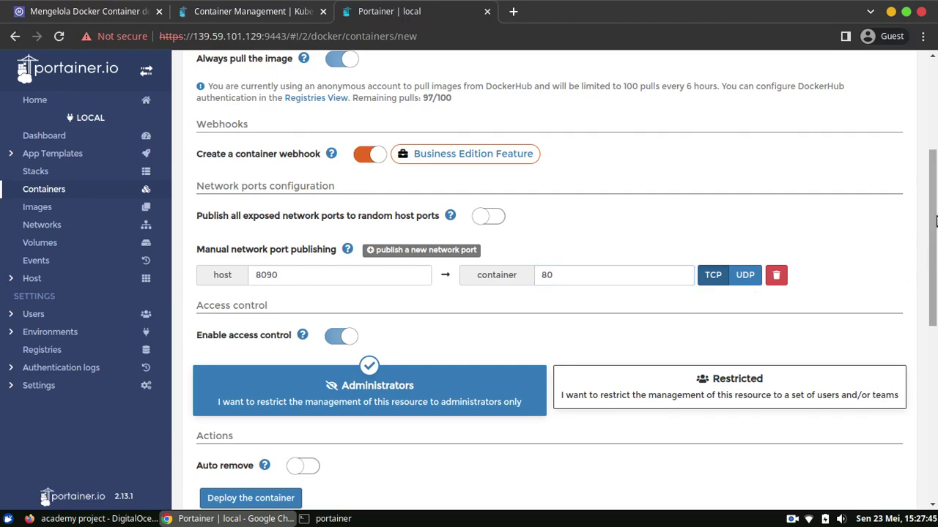
{"action": "scroll", "coordinate": [297, 401], "scroll_direction": "down", "scroll_amount": 3}
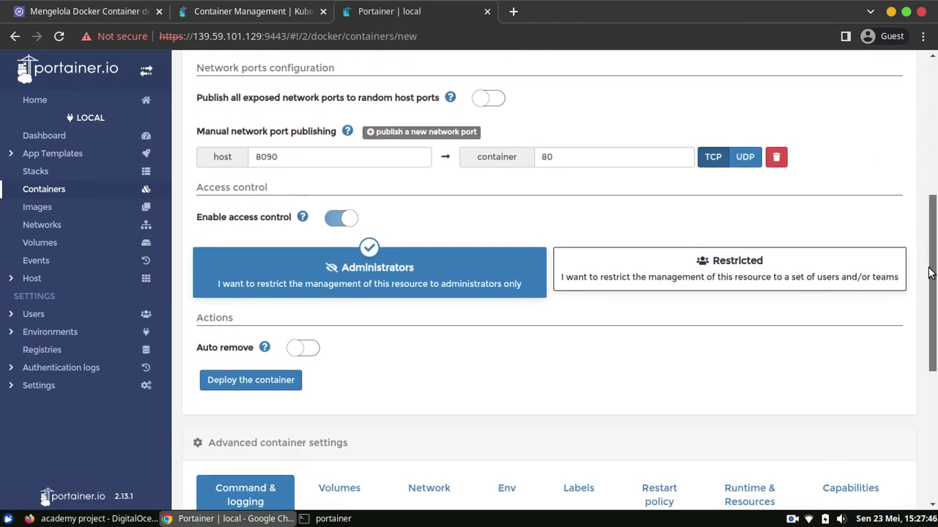
{"action": "left_click", "coordinate": [291, 388]}
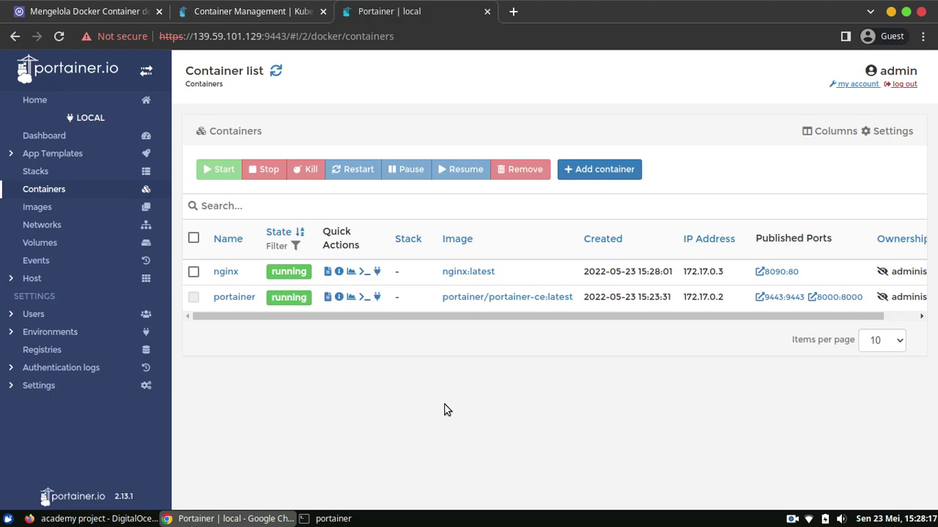
Load 139.59.101.129:8090 in a new browser tab to check the deployed nginx web server
{"action": "key", "text": "ctrl+t"}
{"action": "type", "text": "139.59.101.129:8090"}
{"action": "key", "text": "Return"}
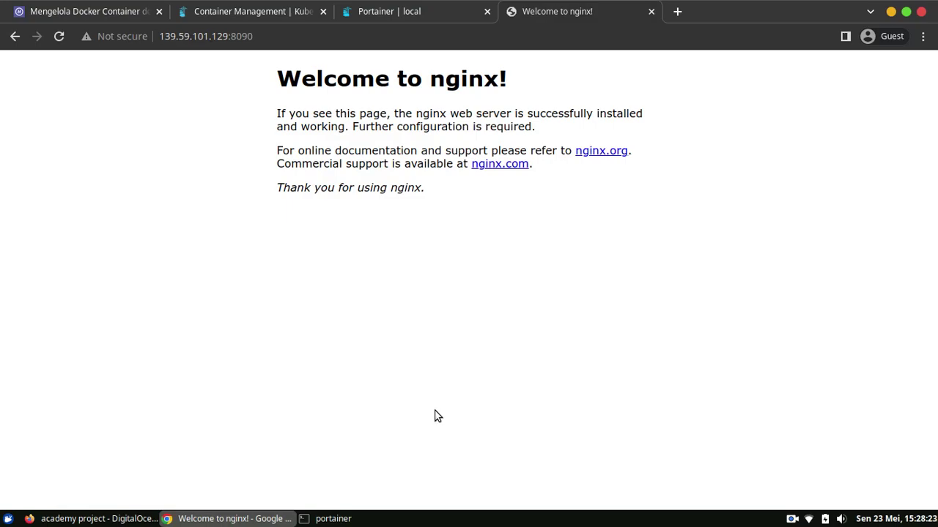
Switch to the portainer server's terminal, list the running containers with docker ps, and return to the browser
{"action": "left_click", "coordinate": [344, 520]}
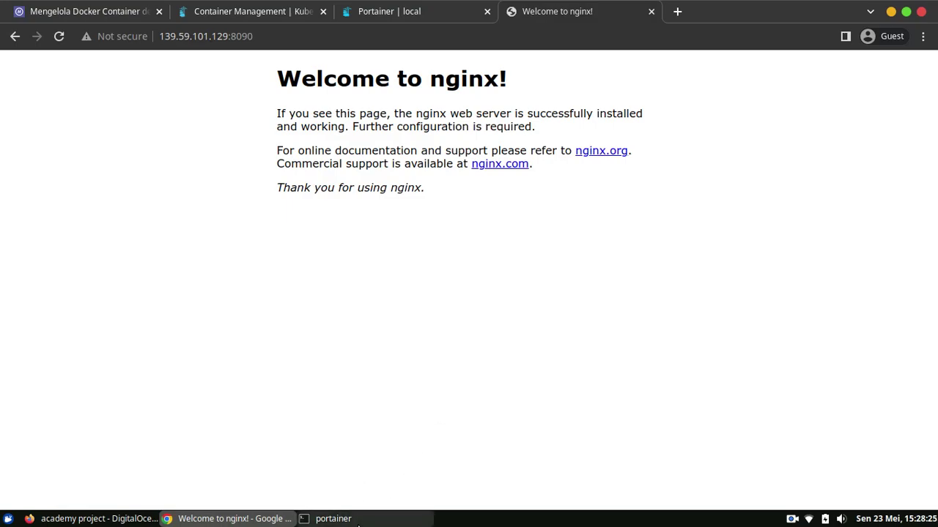
{"action": "type", "text": "docker ps"}
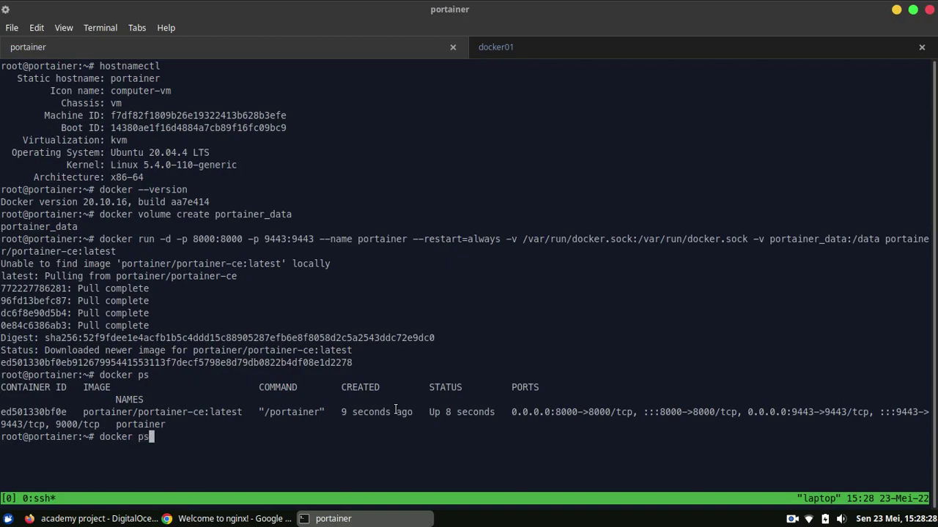
{"action": "key", "text": "Return"}
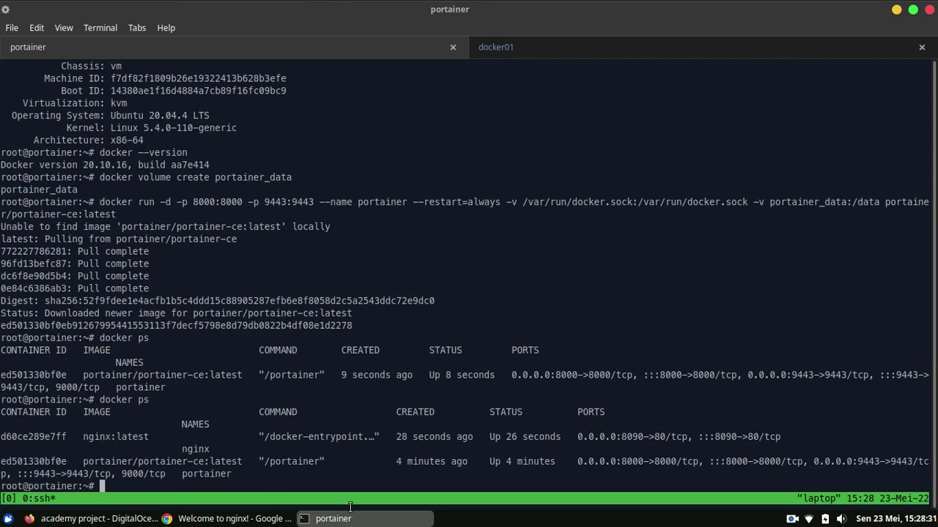
{"action": "left_click", "coordinate": [376, 525]}
Close the nginx page, and begin adding a Portainer environment of the Edge Agent type
{"action": "left_click", "coordinate": [379, 15]}
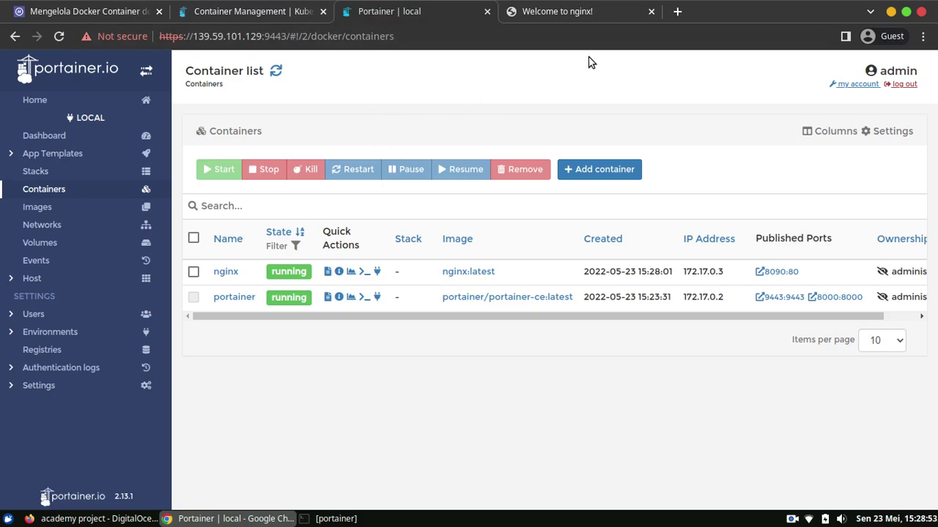
{"action": "left_click", "coordinate": [650, 12]}
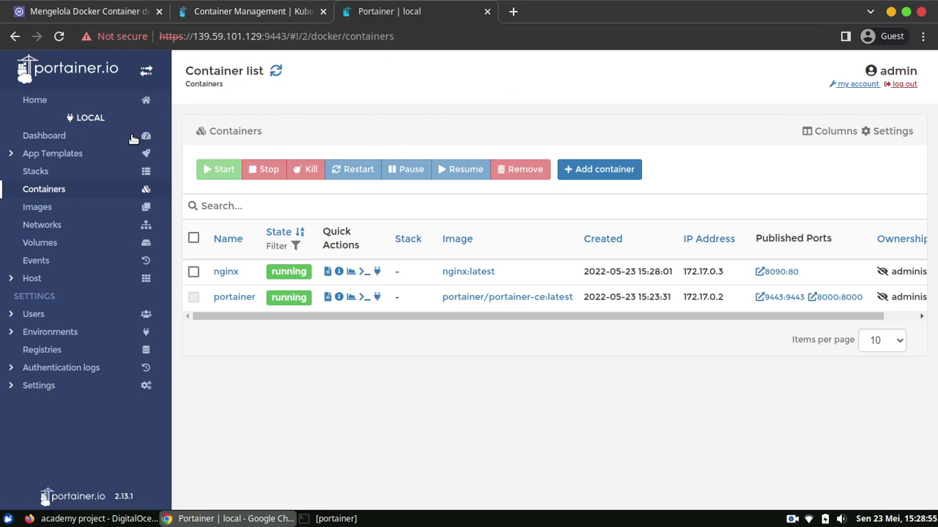
{"action": "left_click", "coordinate": [66, 333]}
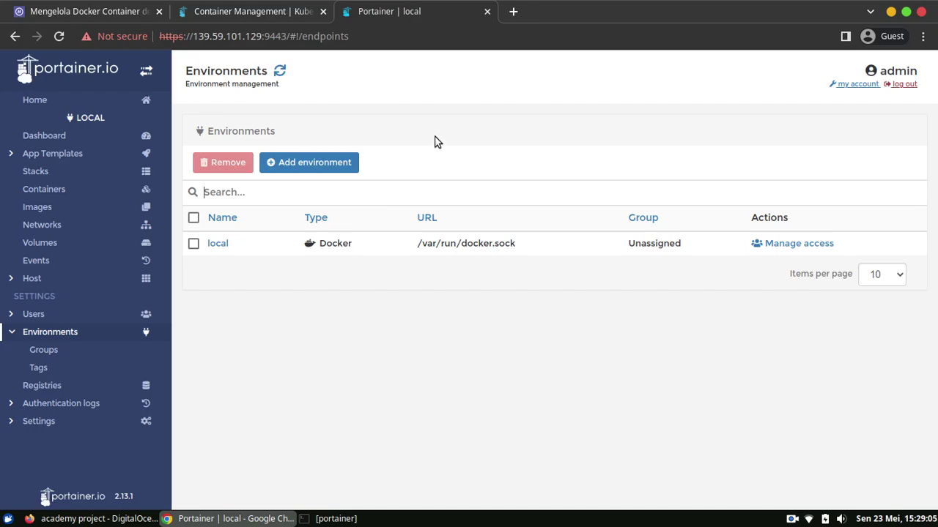
{"action": "left_click", "coordinate": [345, 166]}
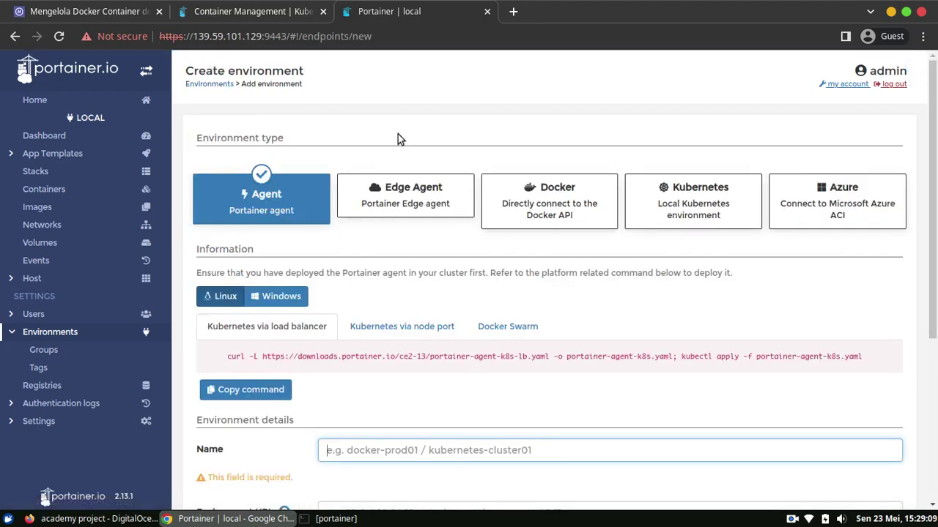
{"action": "left_click", "coordinate": [414, 204]}
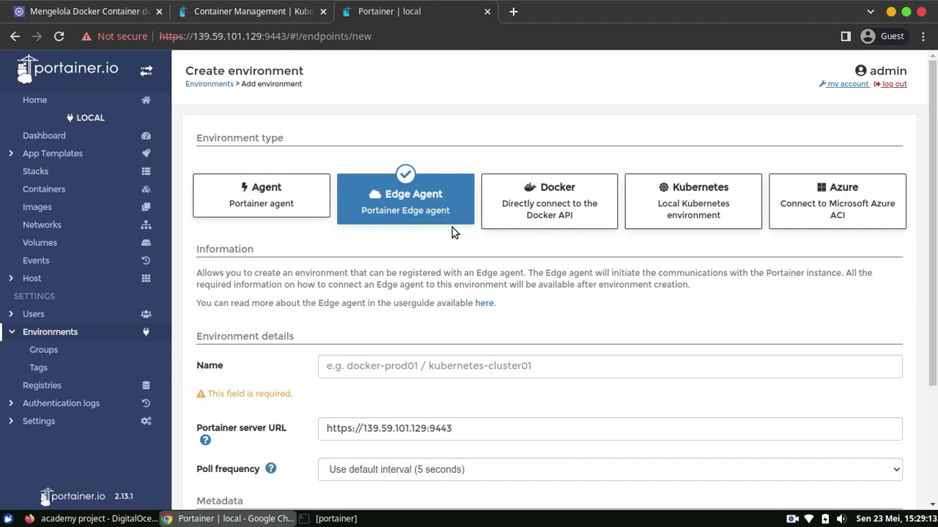
{"action": "scroll", "coordinate": [458, 235], "scroll_direction": "down", "scroll_amount": 1}
{"action": "left_click", "coordinate": [432, 320]}
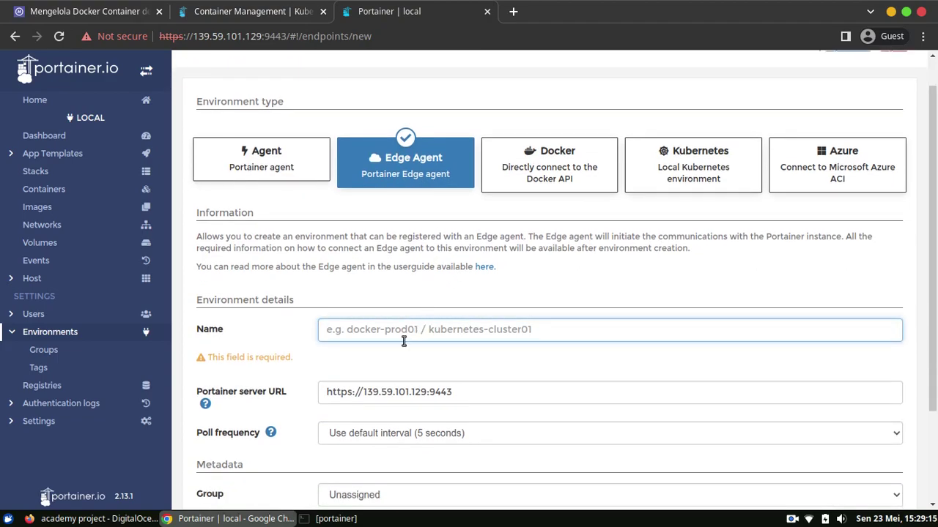
Switch to the docker01 server's terminal, and check its host details and Docker version with hostnamectl and docker --version
{"action": "key", "text": "alt+Tab"}
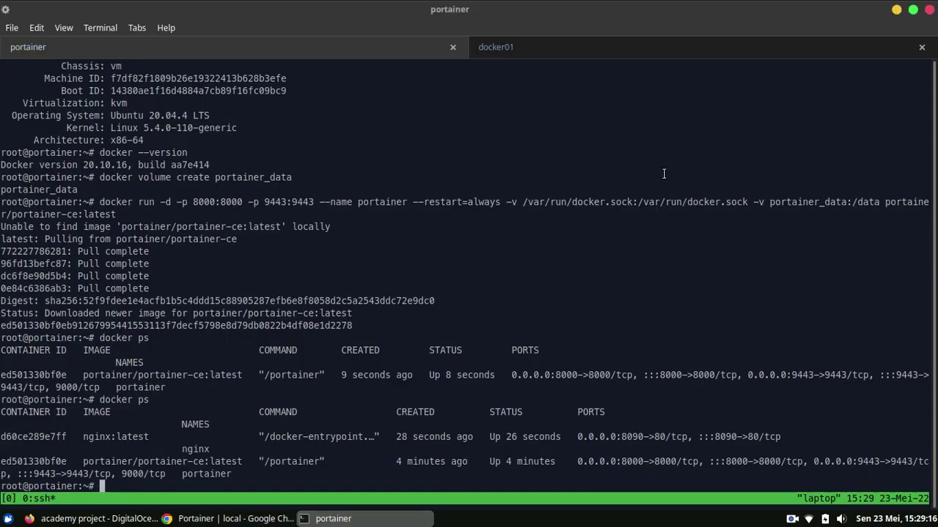
{"action": "left_click", "coordinate": [537, 57]}
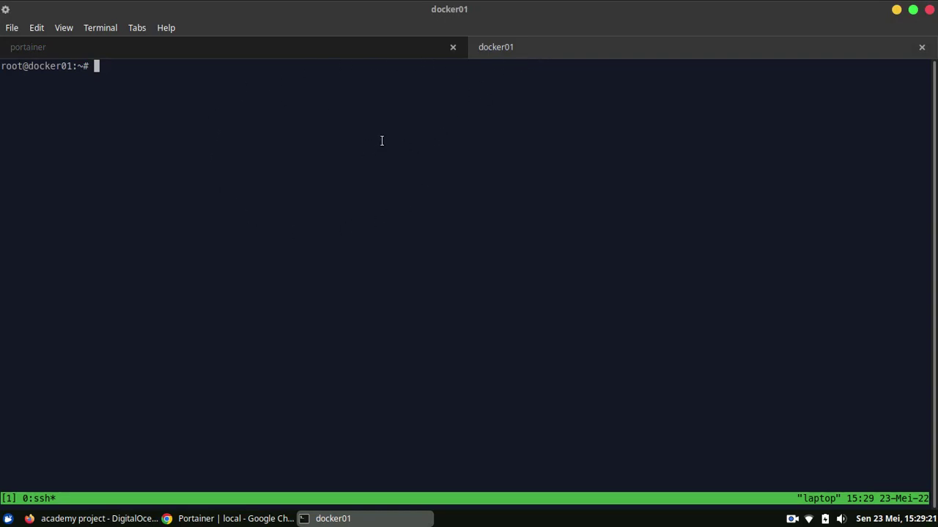
{"action": "type", "text": "hostnamectl"}
{"action": "key", "text": "Return"}
{"action": "type", "text": "docker --version"}
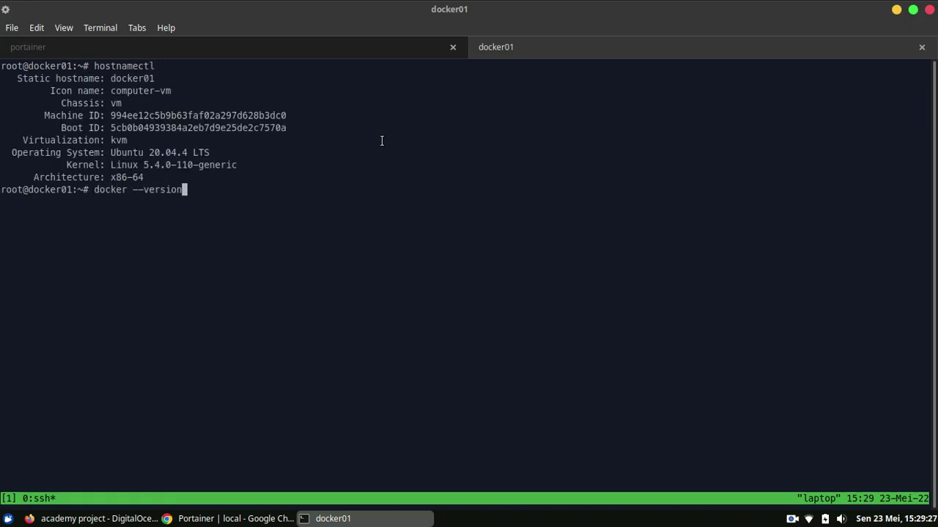
{"action": "key", "text": "Return"}
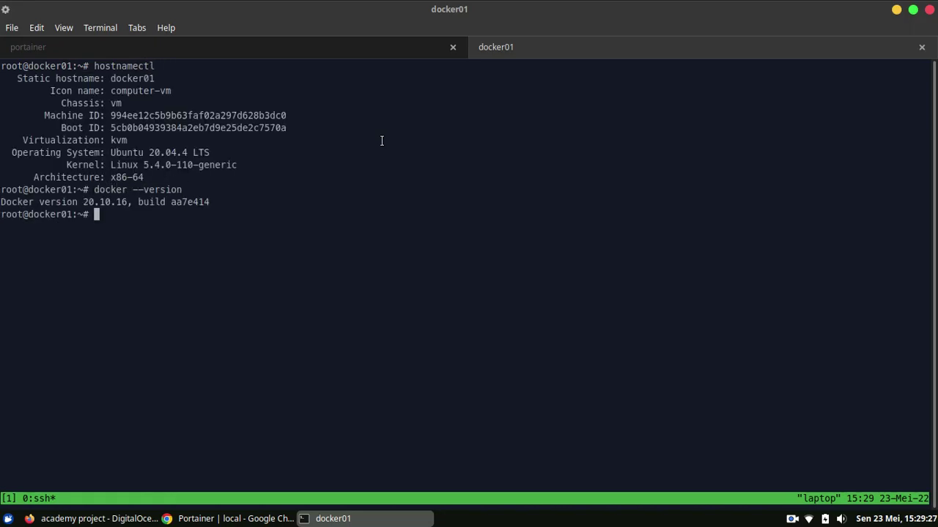
Return to Portainer, name the Edge Agent environment docker01, and create it with the default server URL and poll frequency
{"action": "left_click", "coordinate": [217, 521]}
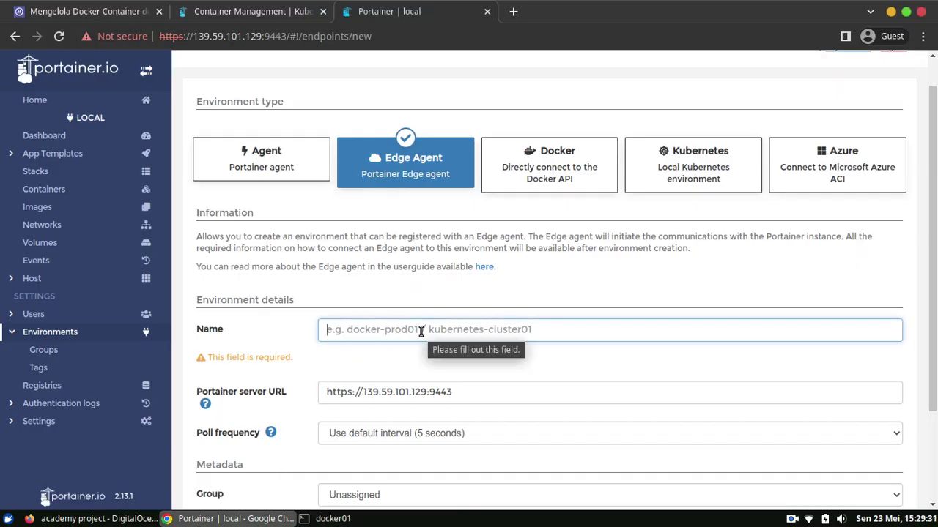
{"action": "type", "text": "docker01"}
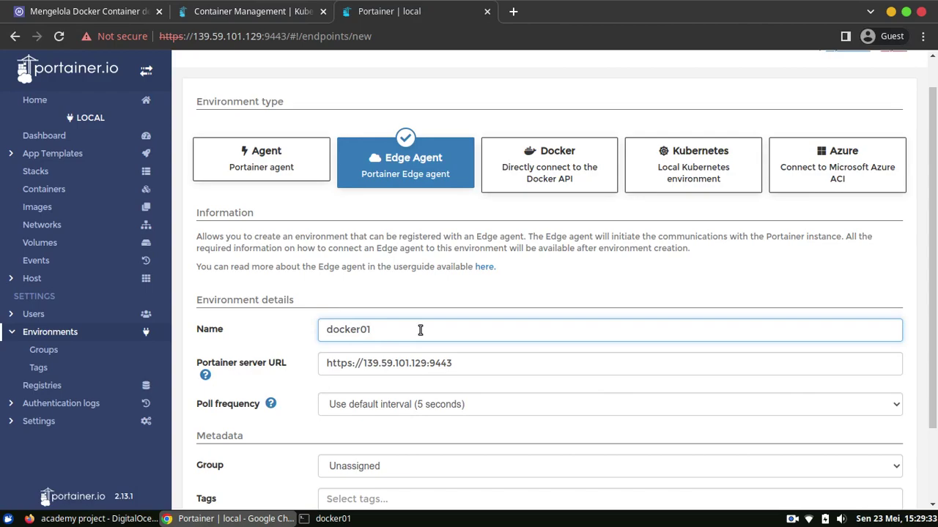
{"action": "left_click_drag", "start_coordinate": [934, 168], "coordinate": [934, 250]}
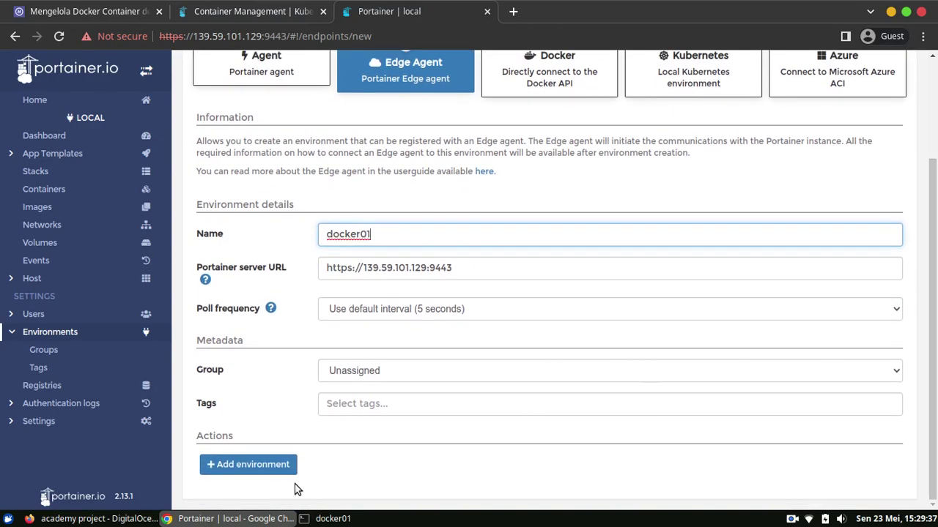
{"action": "left_click", "coordinate": [234, 469]}
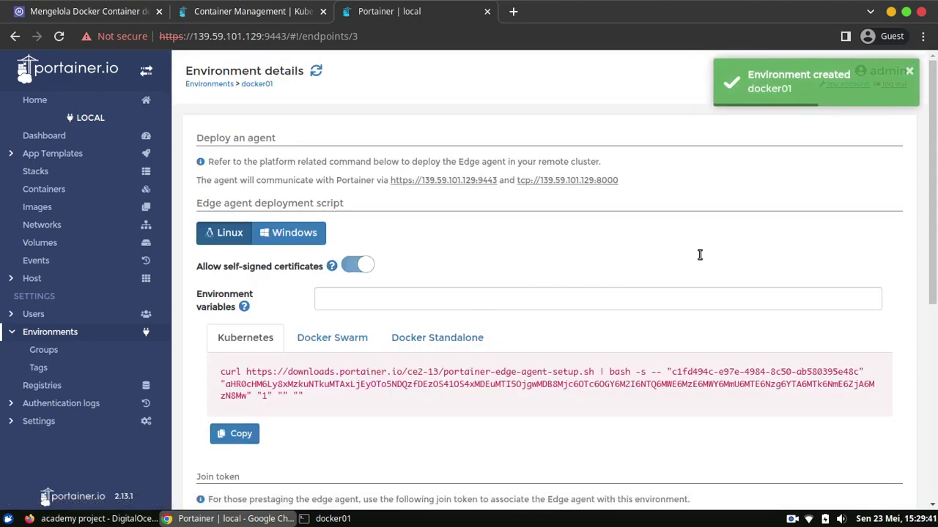
Copy the Linux Docker Standalone deployment script for docker01's Edge agent
{"action": "left_click_drag", "start_coordinate": [935, 135], "coordinate": [935, 160]}
{"action": "scroll", "coordinate": [732, 266], "scroll_direction": "down", "scroll_amount": 2}
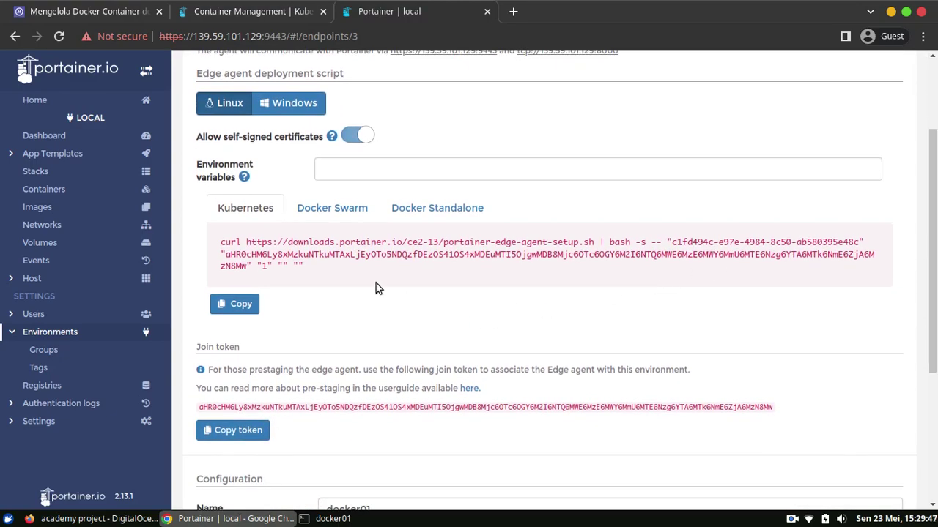
{"action": "left_click", "coordinate": [447, 213]}
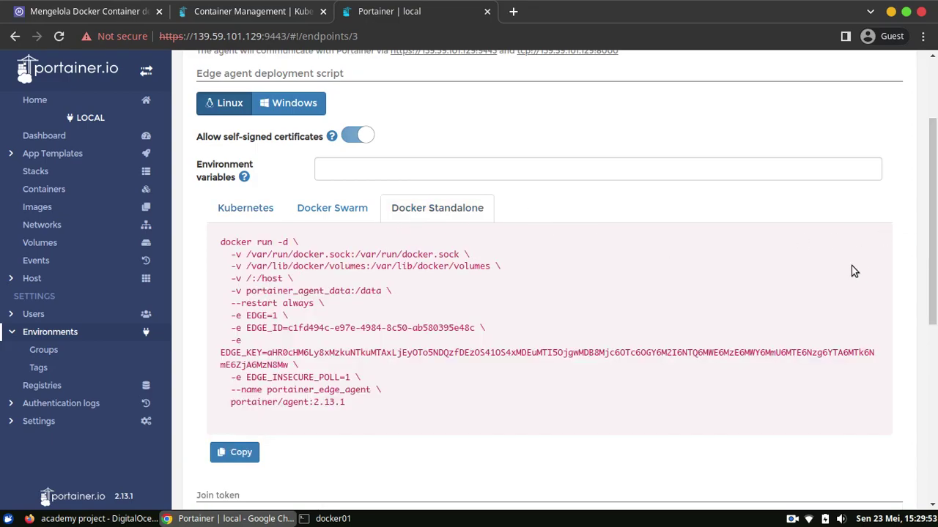
{"action": "left_click", "coordinate": [246, 453]}
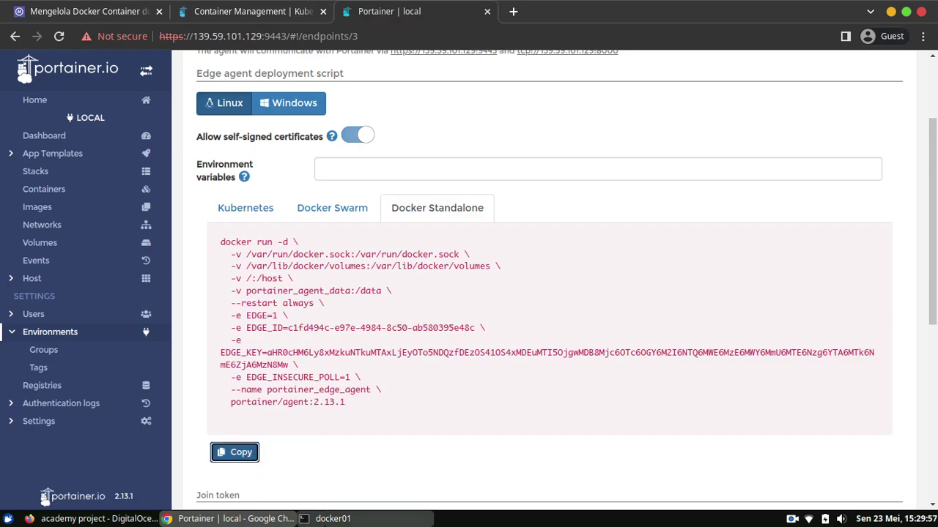
Switch to the docker01 server's terminal and run the copied Edge agent deployment script, including its Edge ID and Edge key
{"action": "left_click", "coordinate": [331, 519]}
{"action": "right_click", "coordinate": [375, 169]}
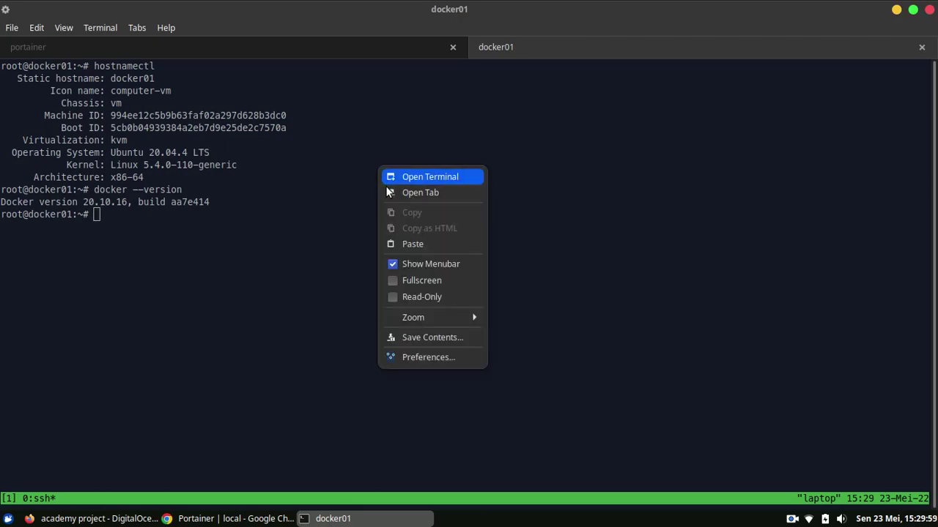
{"action": "left_click", "coordinate": [400, 244]}
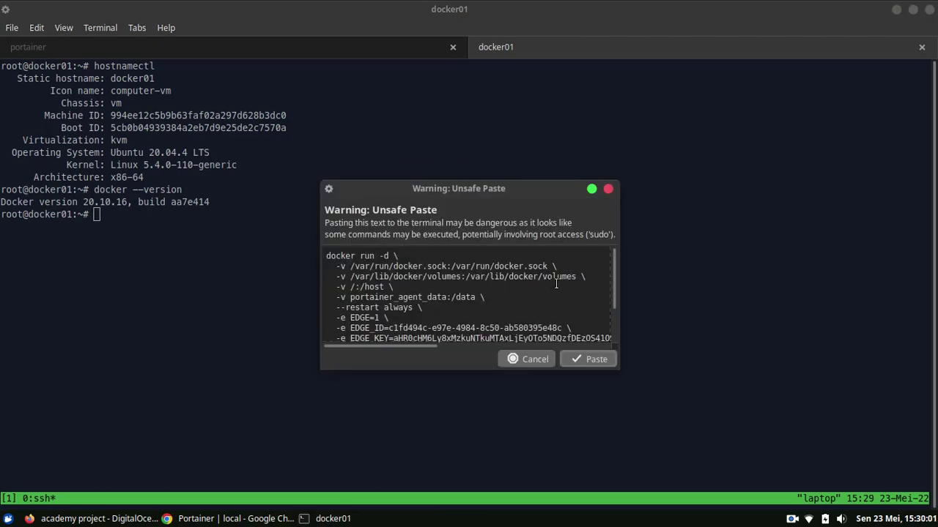
{"action": "left_click_drag", "start_coordinate": [613, 266], "coordinate": [612, 300]}
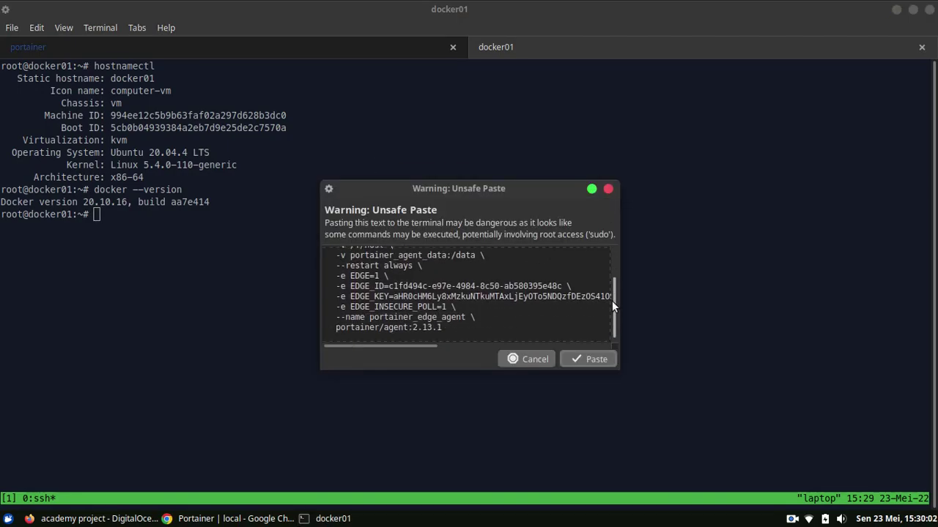
{"action": "left_click", "coordinate": [591, 359]}
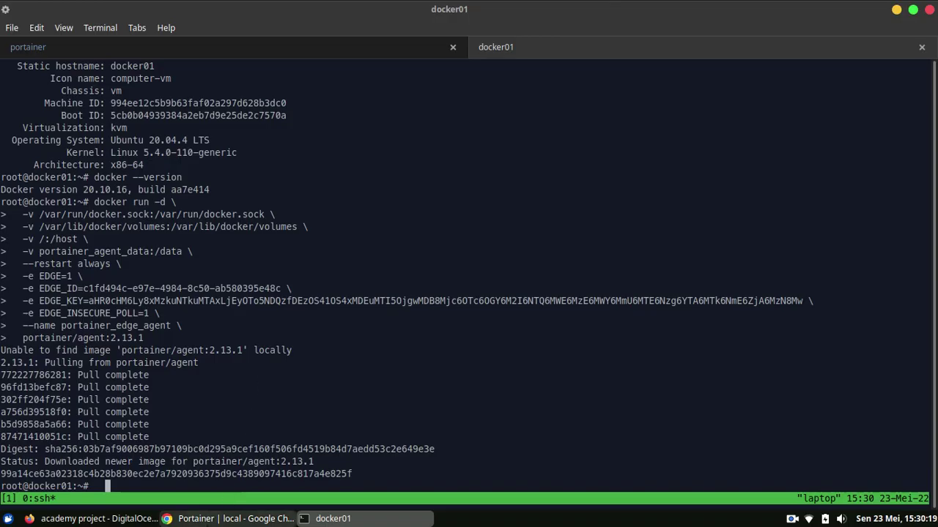
Back in Portainer, set docker01's Public IP to 139.59.244.208, copied from the DigitalOcean project page, and update the environment
{"action": "left_click", "coordinate": [233, 518]}
{"action": "left_click", "coordinate": [331, 410]}
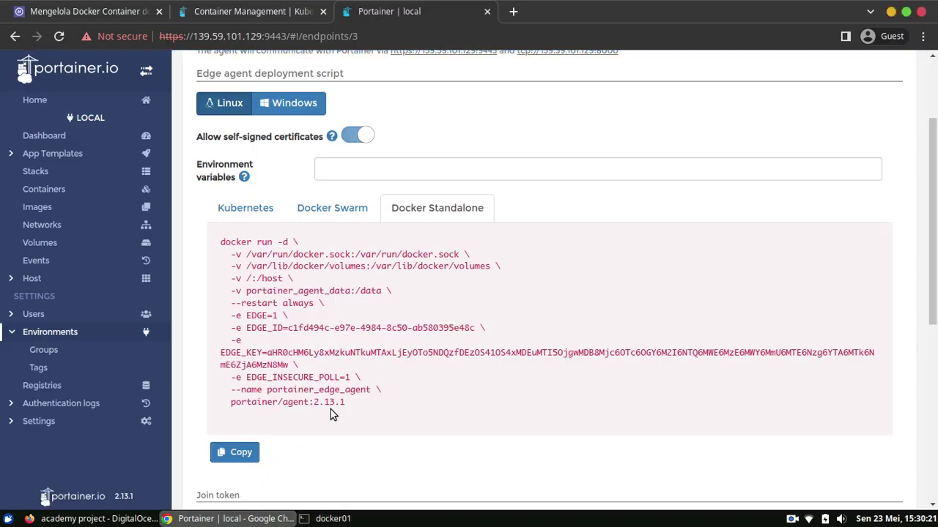
{"action": "left_click_drag", "start_coordinate": [934, 159], "coordinate": [934, 344]}
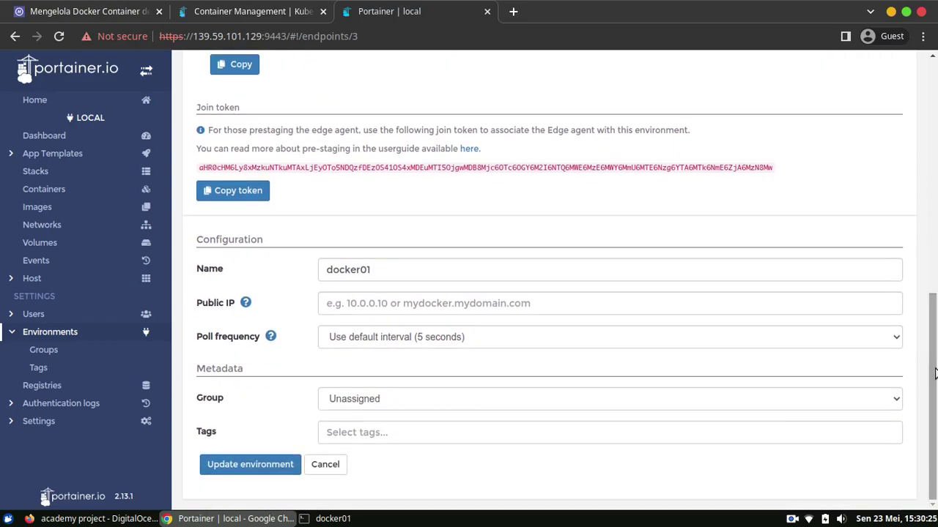
{"action": "left_click", "coordinate": [357, 308]}
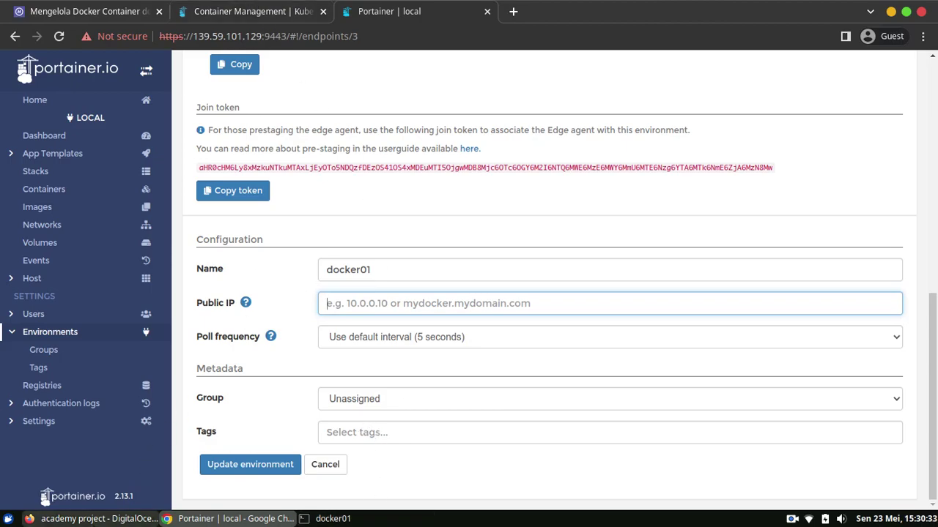
{"action": "left_click", "coordinate": [99, 518]}
{"action": "left_click", "coordinate": [464, 315]}
{"action": "left_click", "coordinate": [267, 518]}
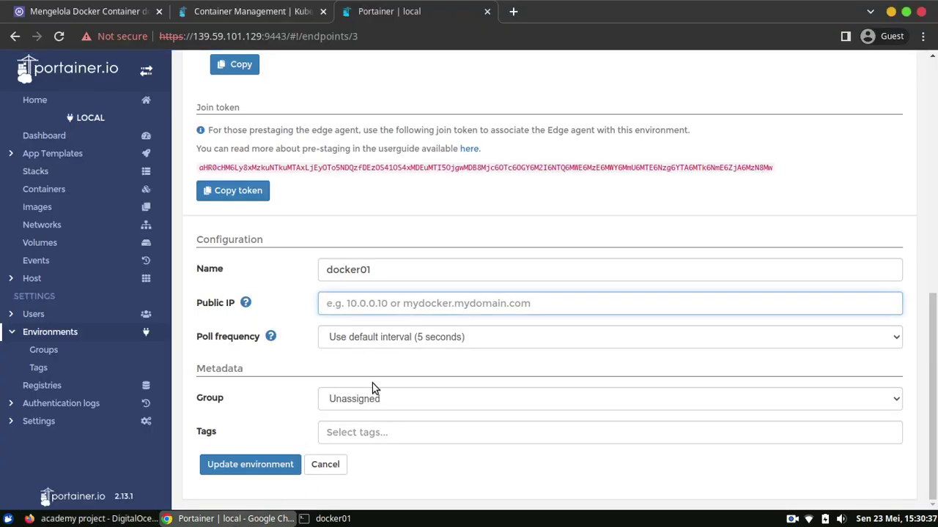
{"action": "key", "text": "ctrl+v"}
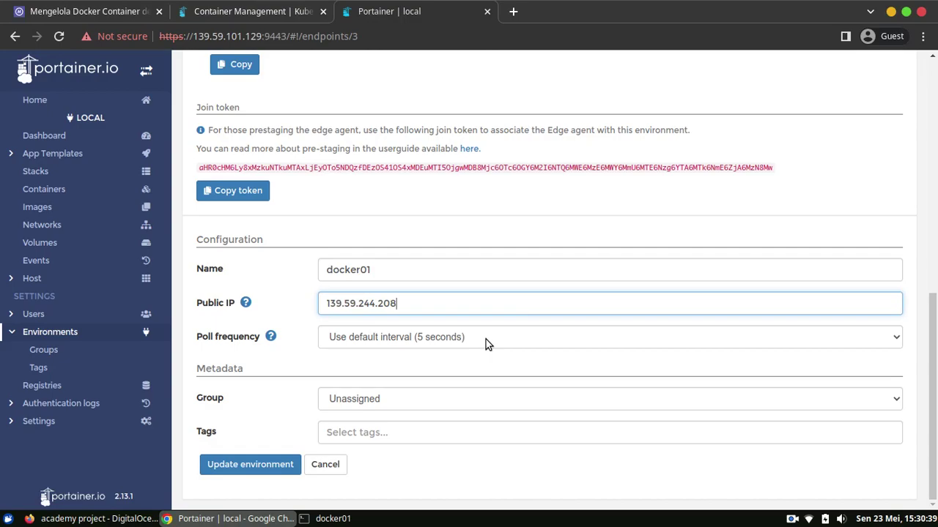
{"action": "left_click", "coordinate": [256, 466]}
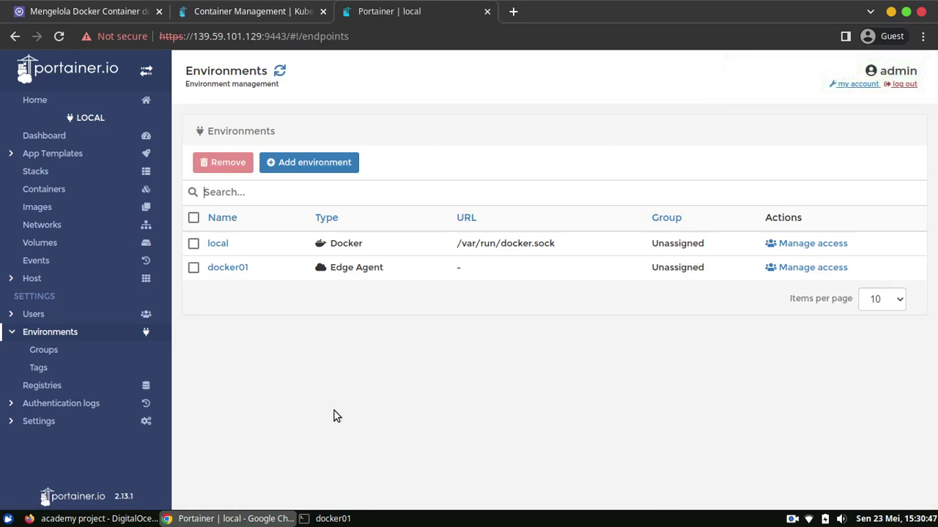
Open the docker01 Edge Agent environment's dashboard from Portainer's Home page, retrying if it does not load
{"action": "left_click", "coordinate": [143, 105]}
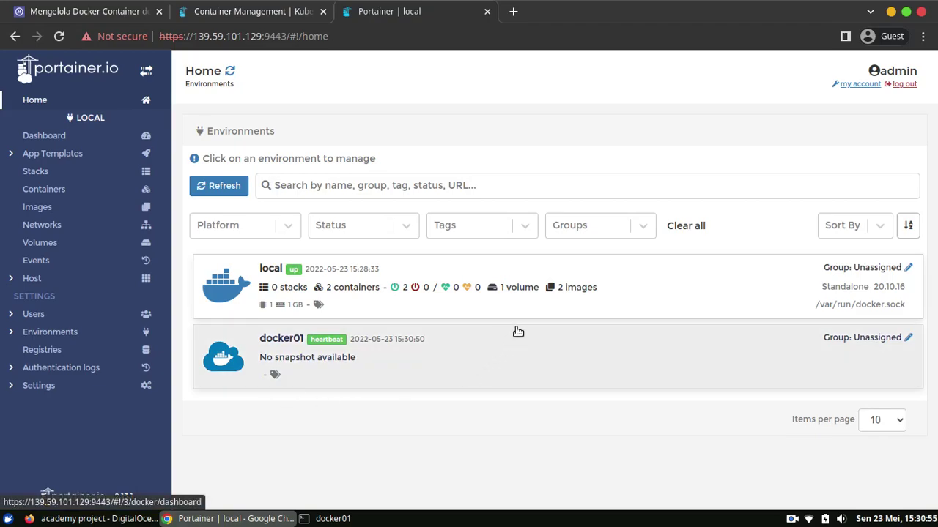
{"action": "left_click", "coordinate": [229, 355]}
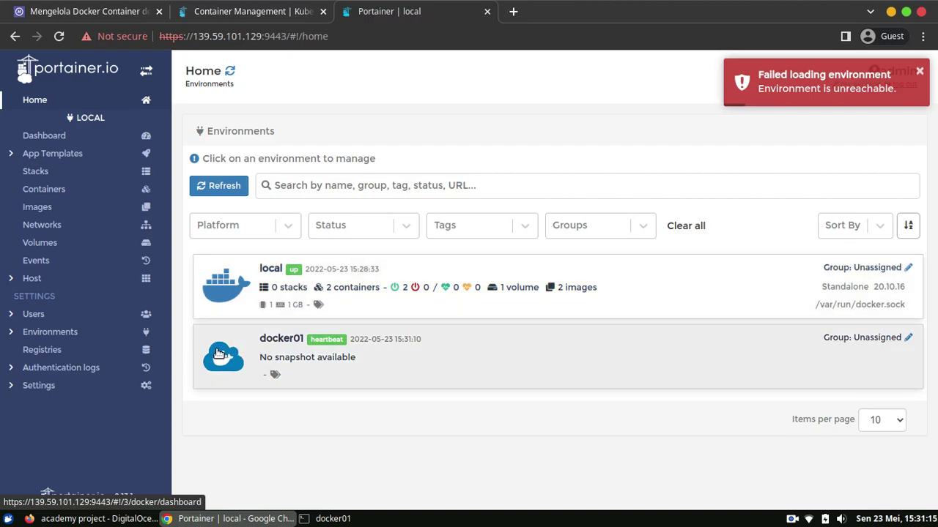
{"action": "left_click", "coordinate": [219, 354]}
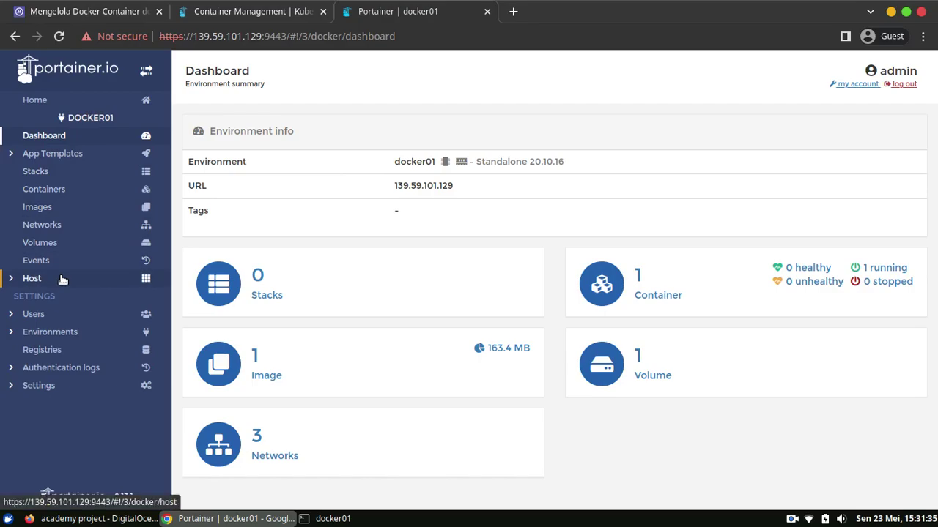
Check docker01's host overview and container list, and return to the overview of all environments
{"action": "left_click", "coordinate": [63, 279]}
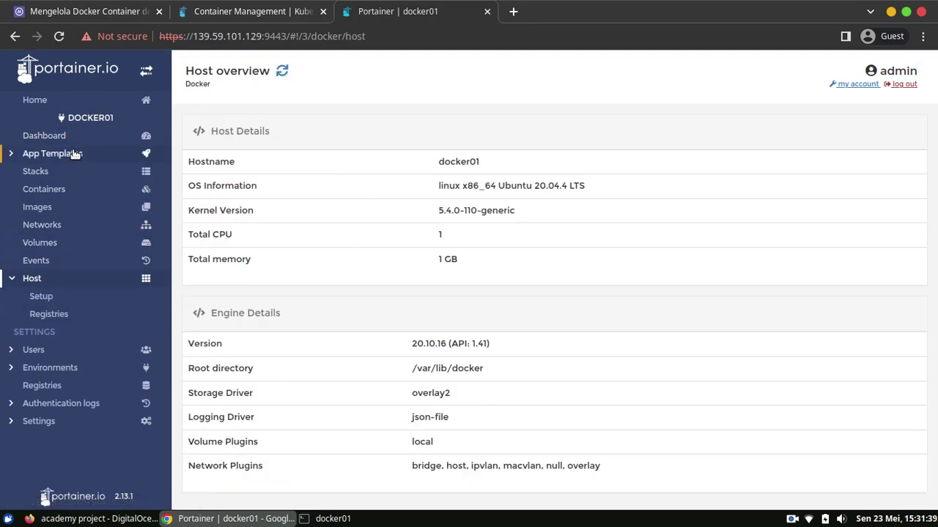
{"action": "left_click", "coordinate": [78, 191]}
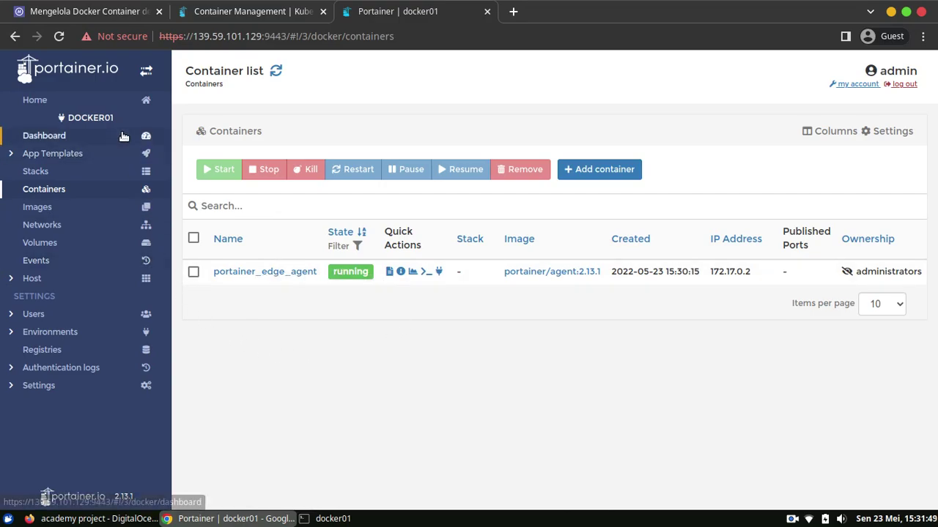
{"action": "left_click", "coordinate": [90, 79]}
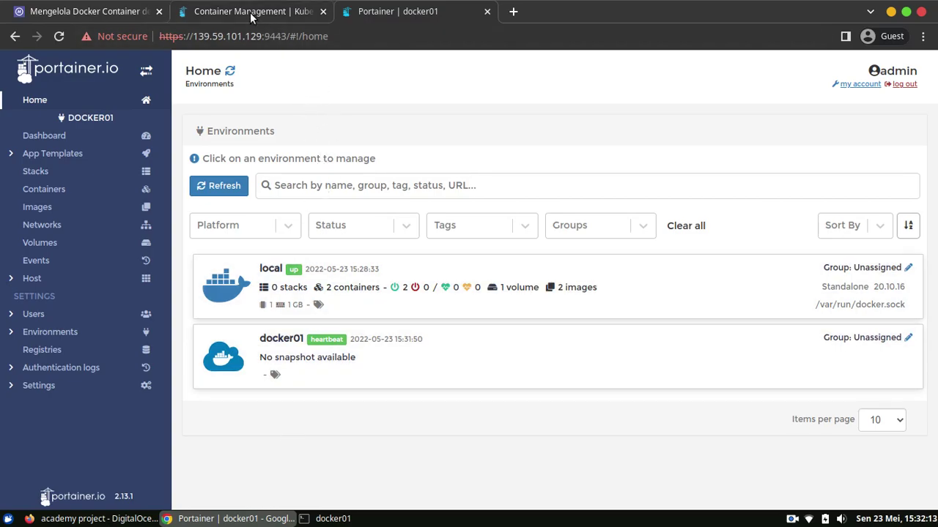
Review the Portainer tutorial article's server installation commands and tutorial environment, going back to the start of the article
{"action": "left_click", "coordinate": [124, 13]}
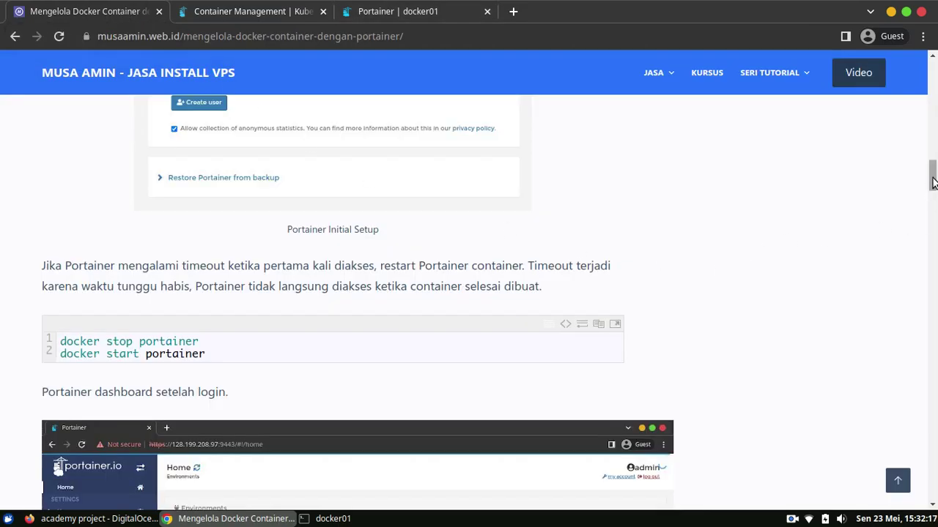
{"action": "left_click_drag", "start_coordinate": [934, 182], "coordinate": [934, 136]}
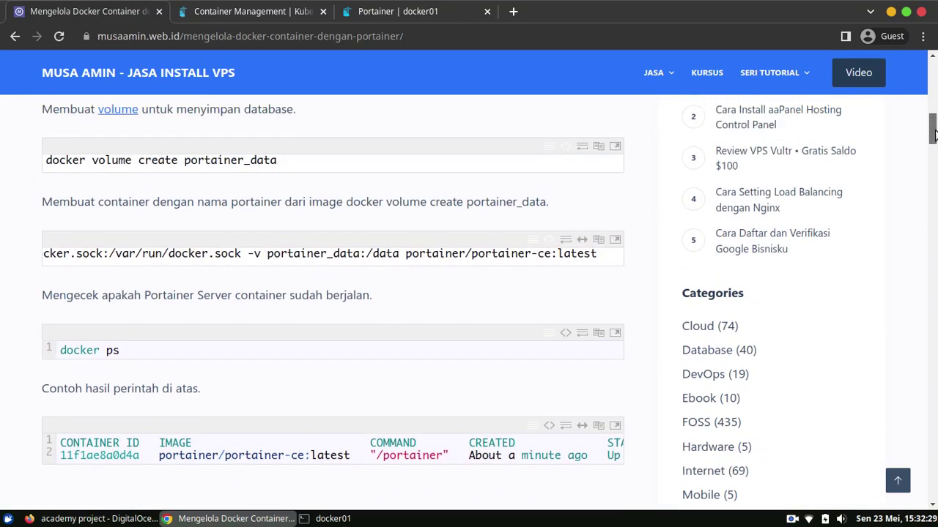
{"action": "scroll", "coordinate": [373, 294], "scroll_direction": "up", "scroll_amount": 2}
{"action": "scroll", "coordinate": [330, 315], "scroll_direction": "up", "scroll_amount": 1}
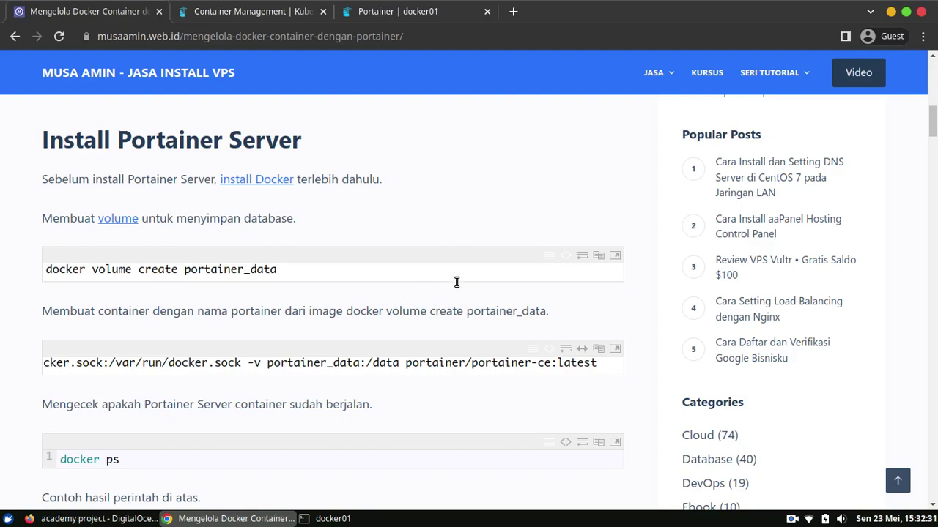
{"action": "mouse_move", "coordinate": [346, 375]}
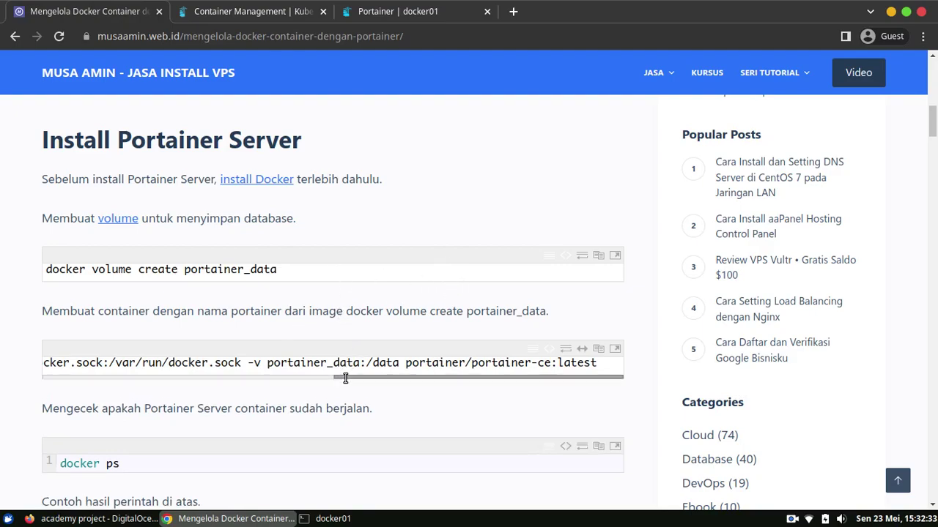
{"action": "left_click_drag", "start_coordinate": [346, 378], "coordinate": [31, 385]}
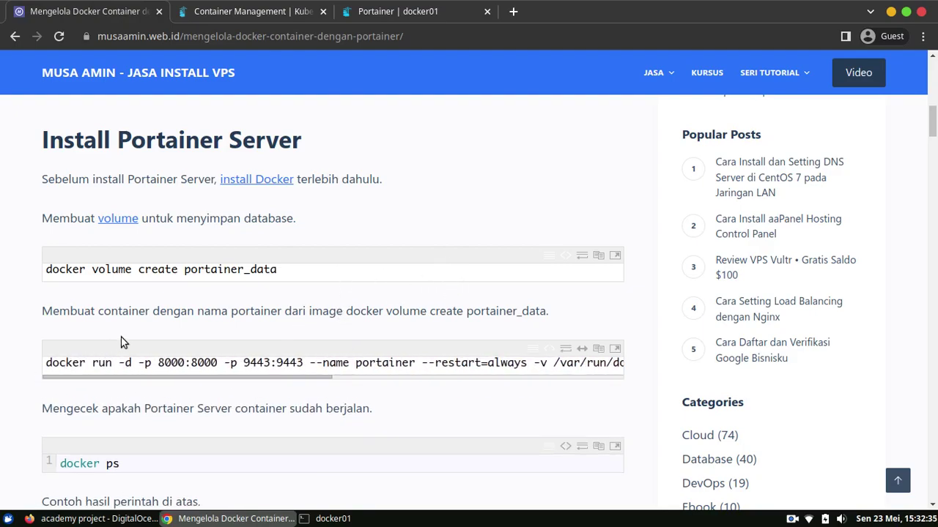
{"action": "scroll", "coordinate": [355, 330], "scroll_direction": "up", "scroll_amount": 10}
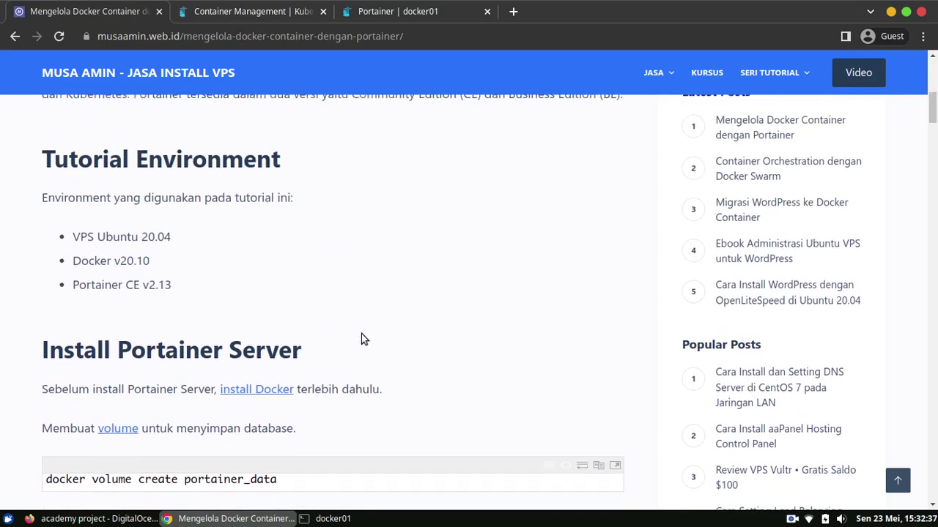
{"action": "scroll", "coordinate": [362, 339], "scroll_direction": "up", "scroll_amount": 1}
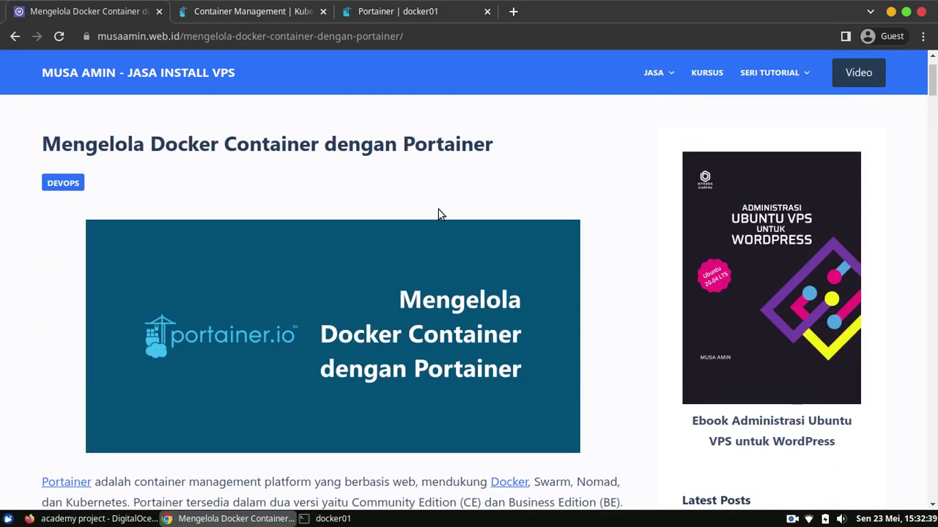